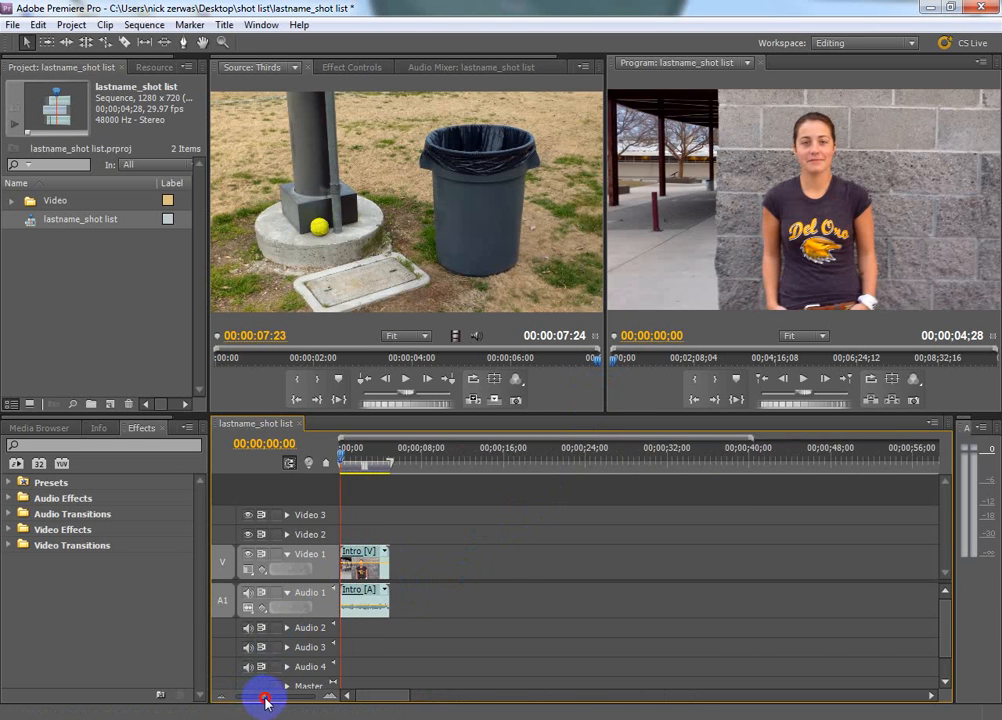
- Play back the Intro clip in the sequence and trim its end to 00;00;04;14
{"action": "left_click", "coordinate": [358, 554]}
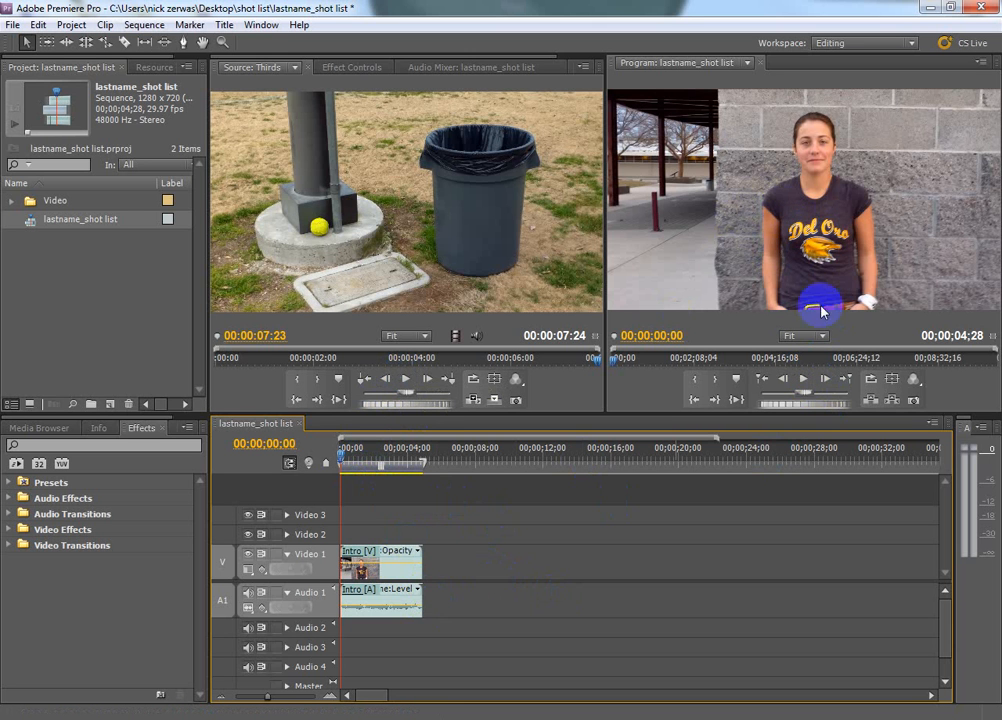
{"action": "left_click", "coordinate": [803, 381]}
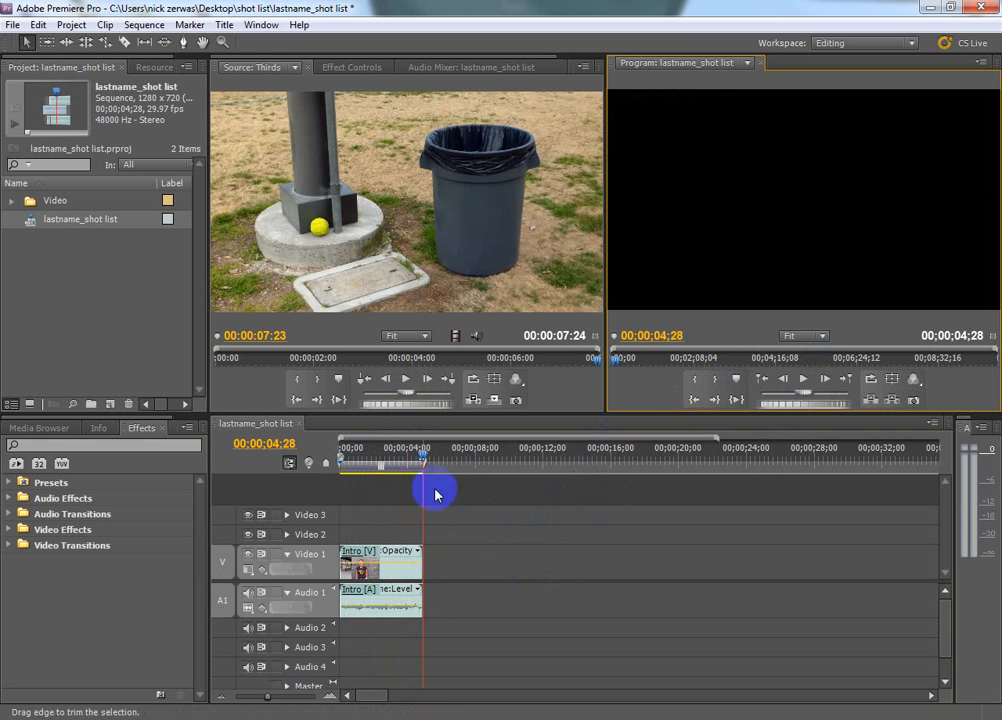
{"action": "left_click_drag", "start_coordinate": [425, 460], "coordinate": [386, 460]}
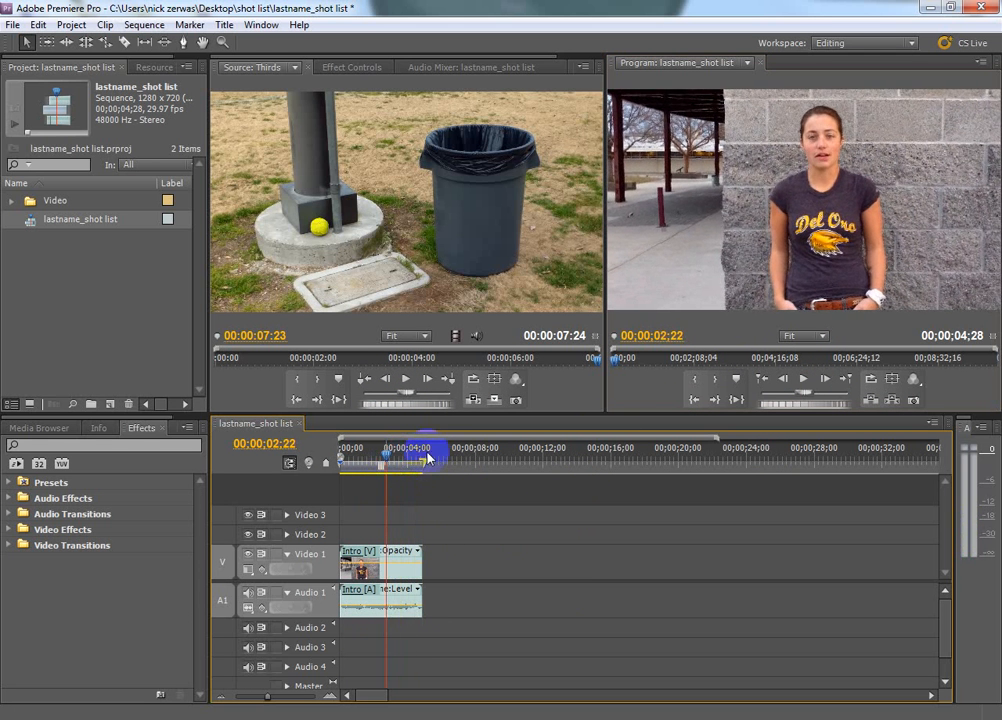
{"action": "left_click", "coordinate": [806, 380]}
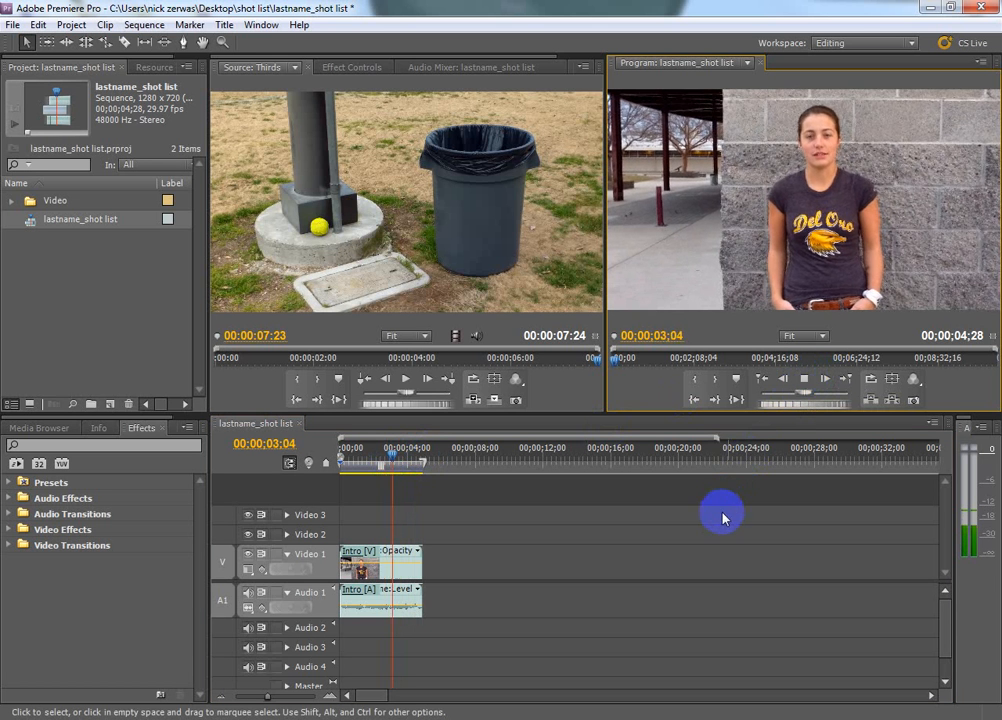
{"action": "key", "text": "space"}
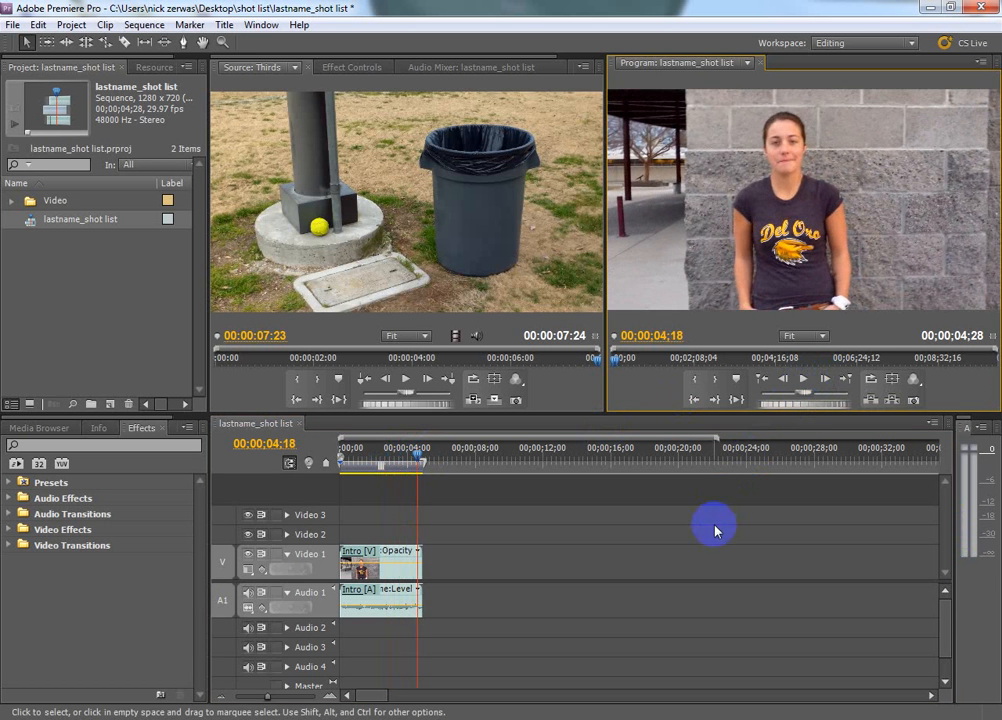
{"action": "left_click", "coordinate": [416, 455]}
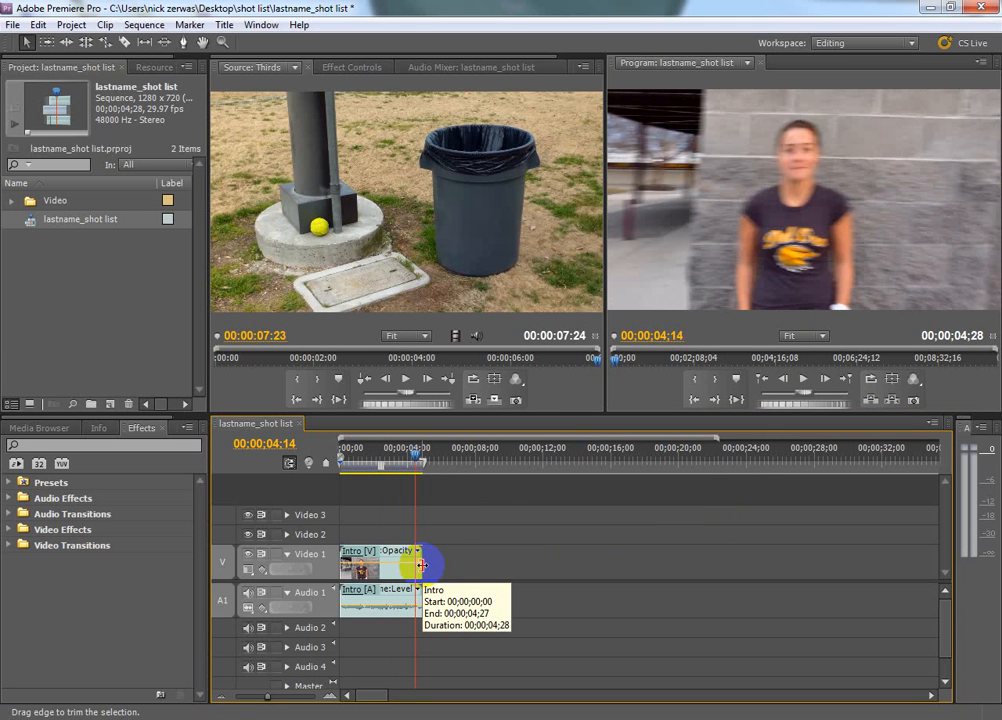
{"action": "left_click", "coordinate": [422, 565]}
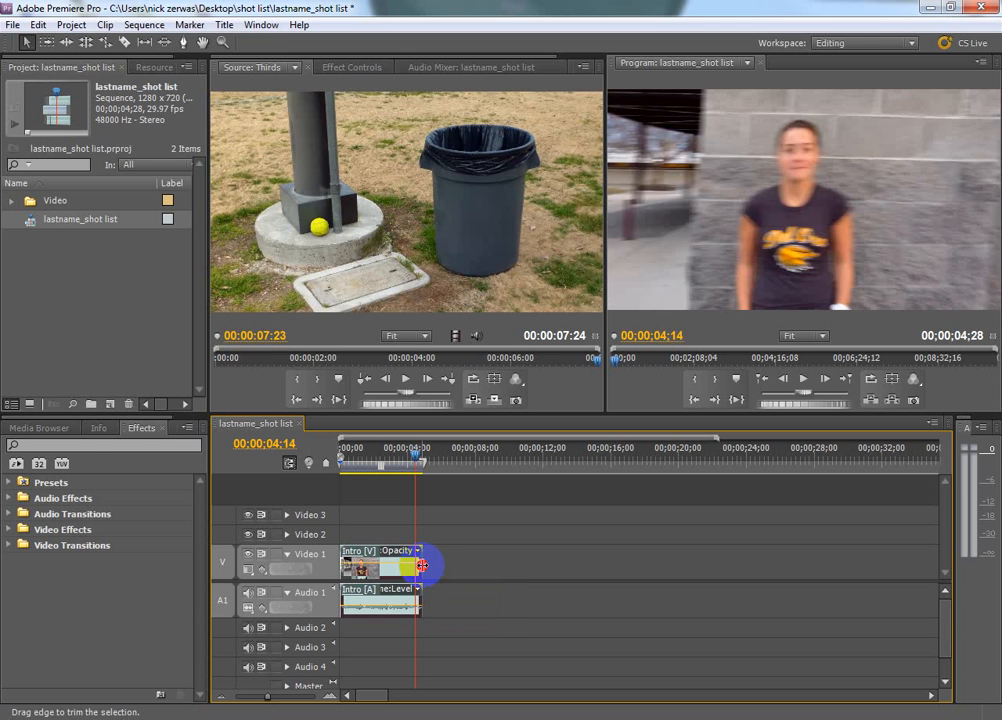
{"action": "left_click_drag", "start_coordinate": [422, 565], "coordinate": [413, 565]}
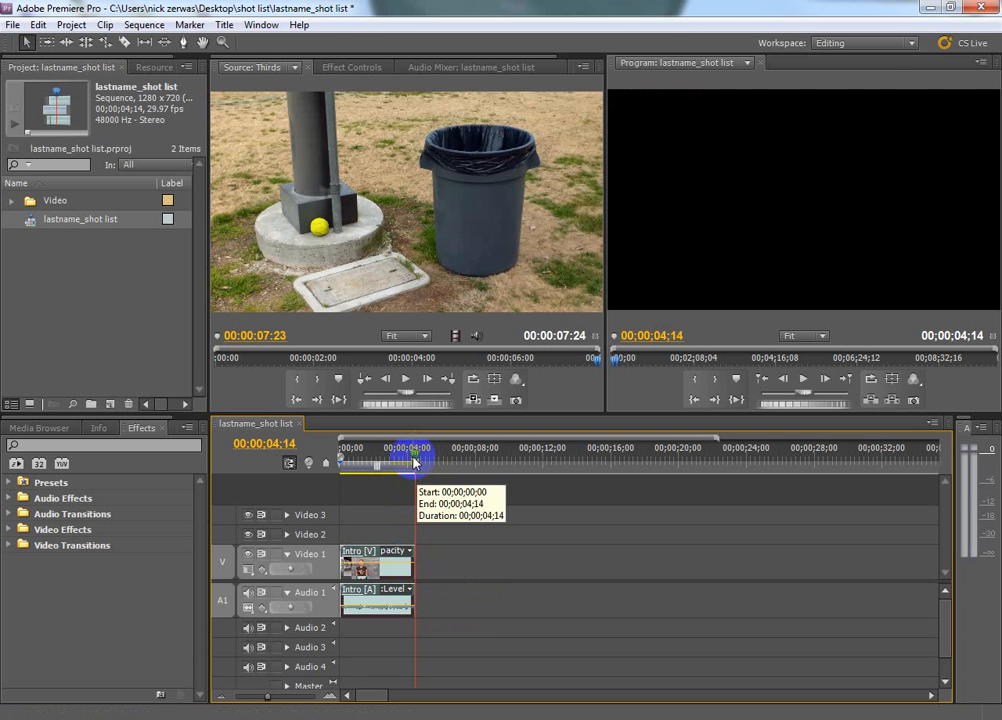
{"action": "mouse_move", "coordinate": [409, 458]}
{"action": "left_mouse_down"}
{"action": "mouse_move", "coordinate": [397, 462]}
{"action": "mouse_move", "coordinate": [414, 463]}
{"action": "left_mouse_up"}
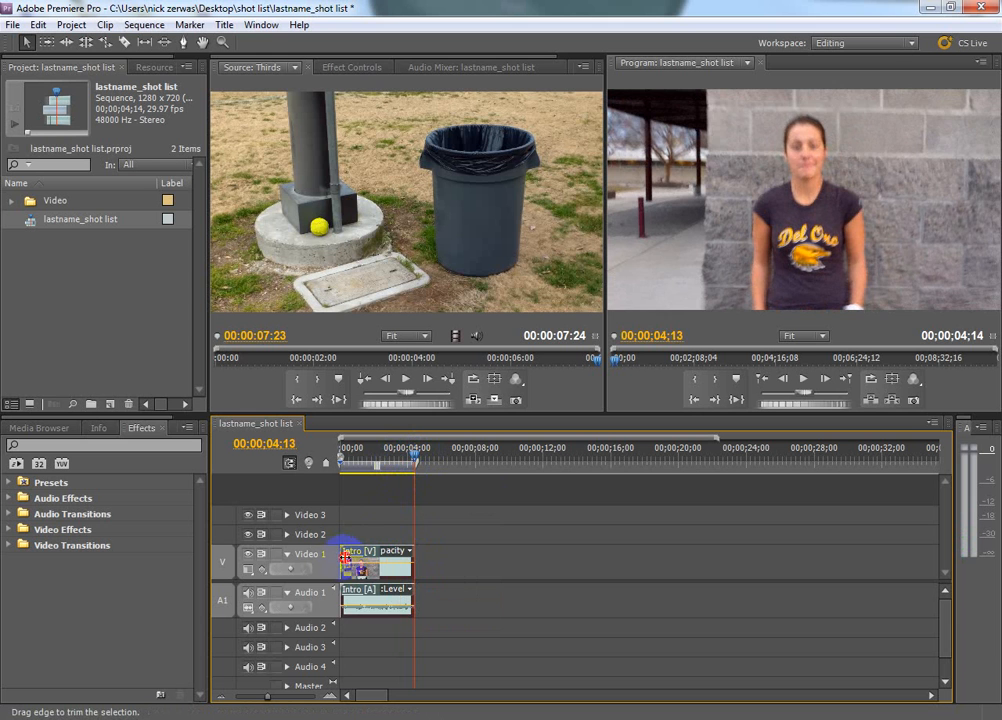
- Try trimming the start of the Intro clip and extend it back to the beginning of the sequence
{"action": "left_click_drag", "start_coordinate": [345, 561], "coordinate": [368, 556]}
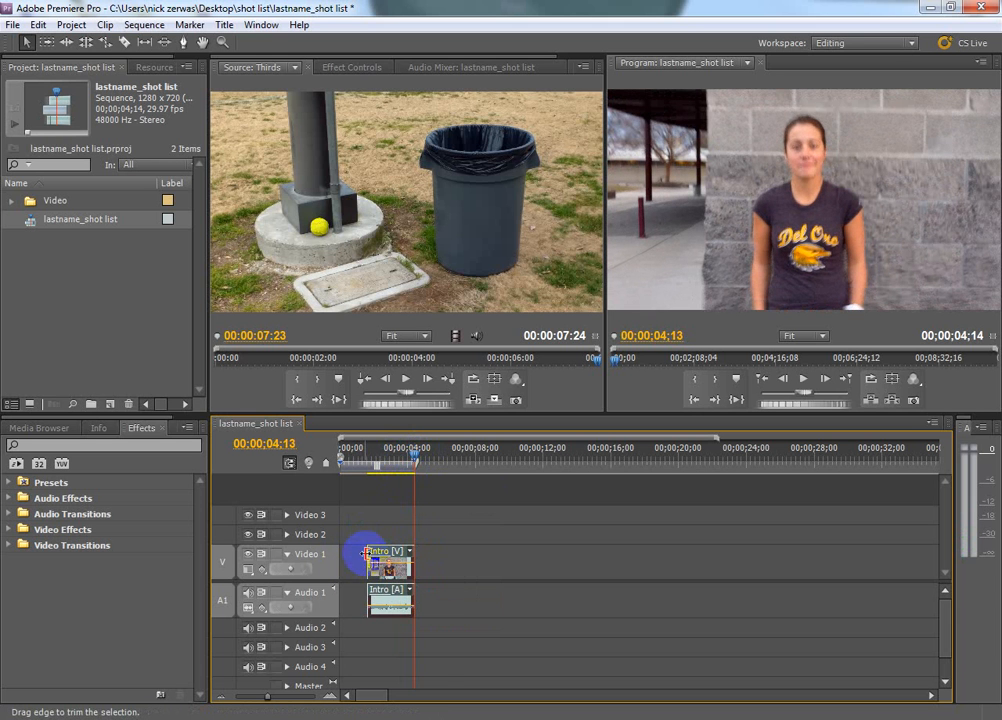
{"action": "left_click_drag", "start_coordinate": [366, 564], "coordinate": [342, 560]}
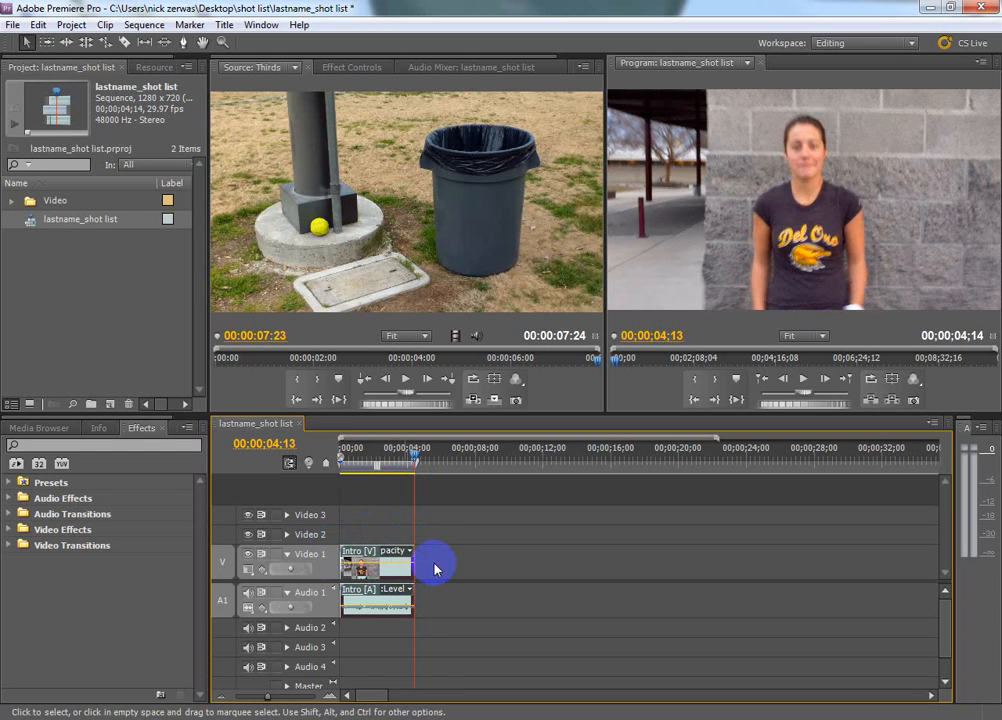
- Load the LS clip from the Video bin into the Source monitor, play it through and return to its first frame
{"action": "left_click", "coordinate": [12, 204]}
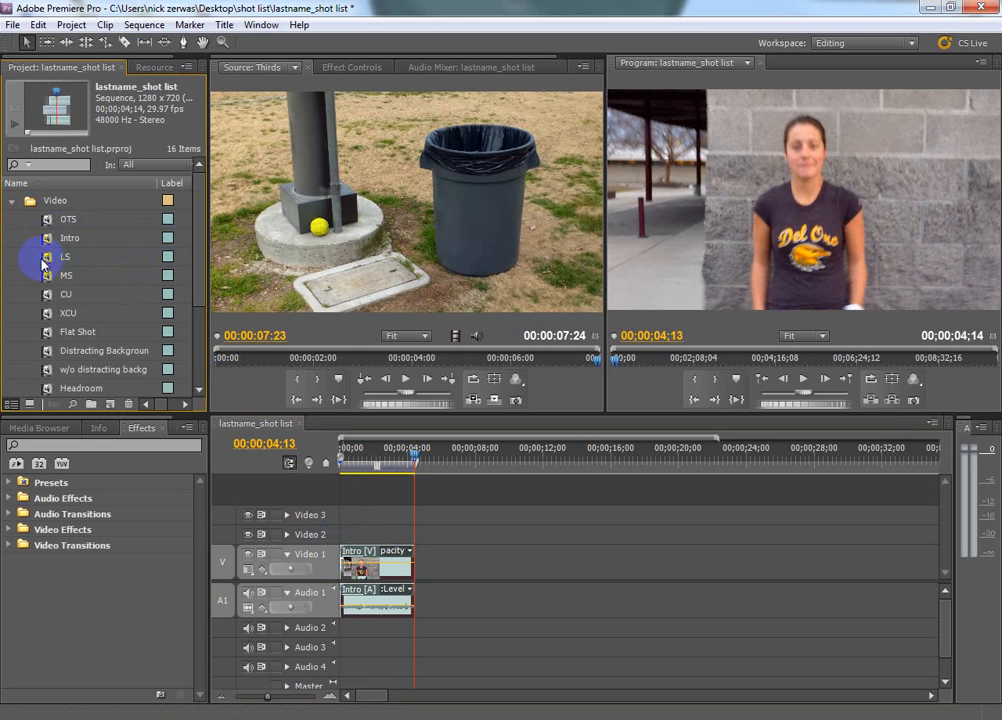
{"action": "left_click", "coordinate": [49, 260]}
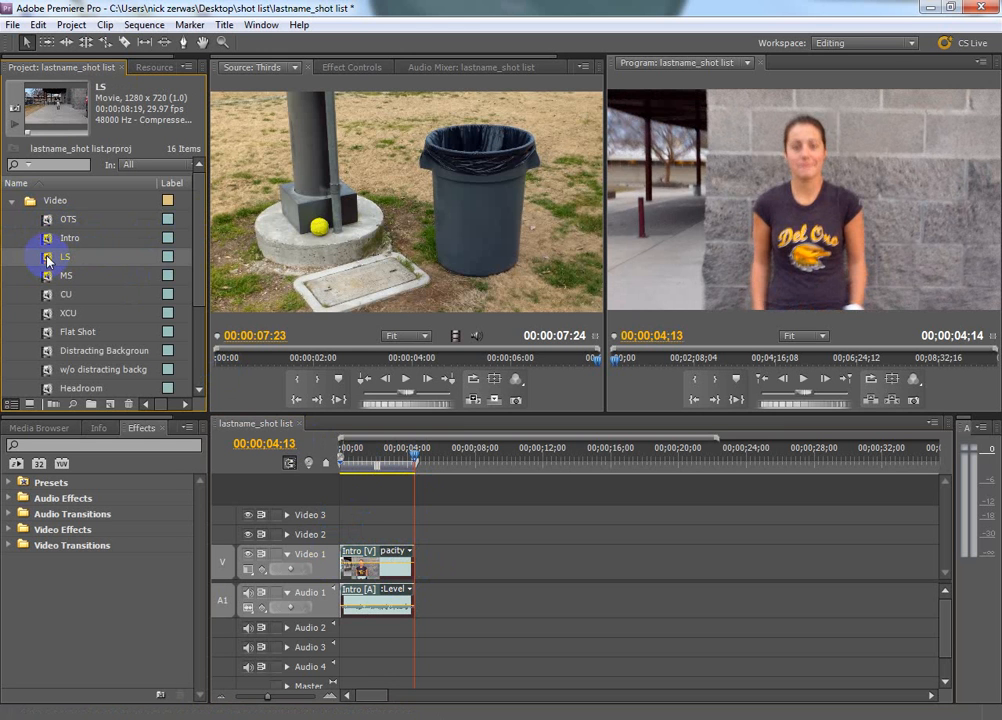
{"action": "left_click_drag", "start_coordinate": [48, 259], "coordinate": [396, 204]}
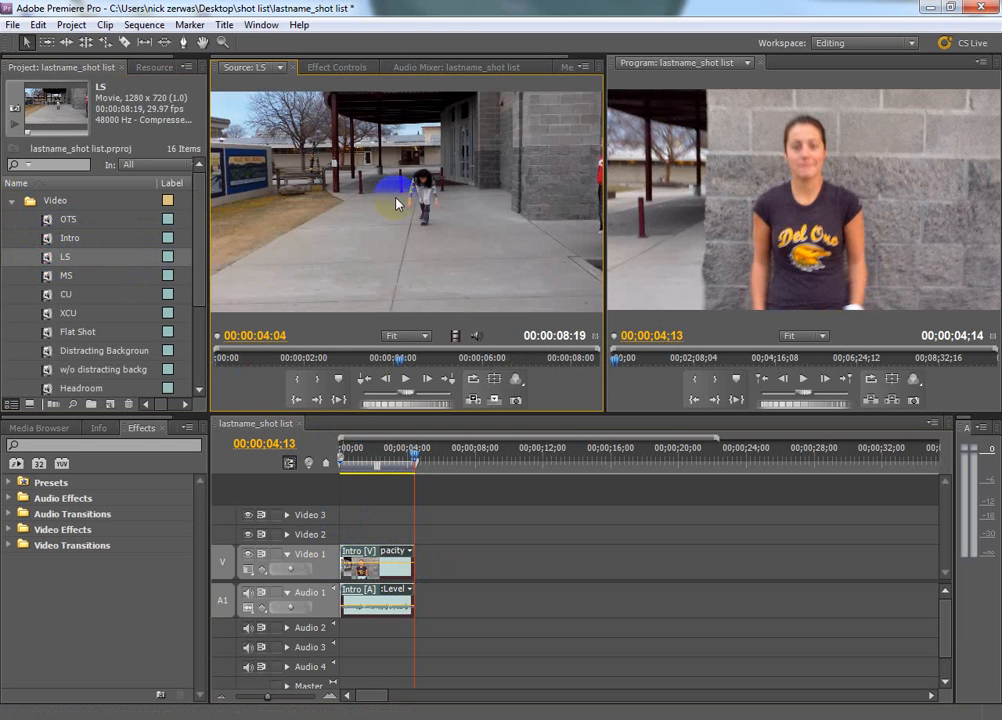
{"action": "left_click_drag", "start_coordinate": [385, 364], "coordinate": [208, 358]}
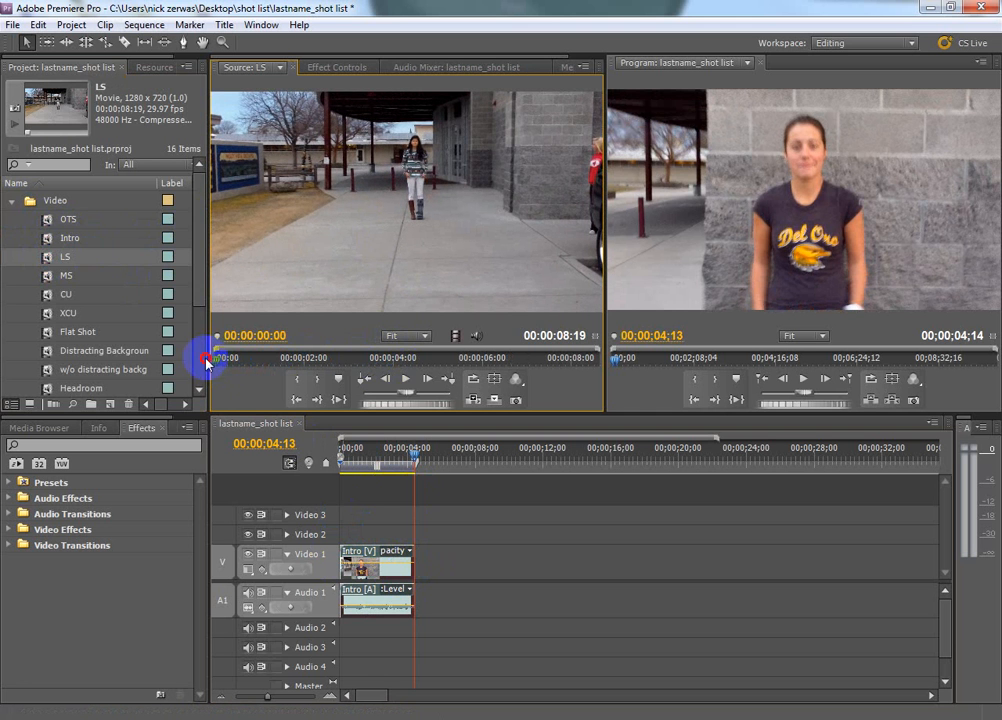
{"action": "left_click", "coordinate": [404, 380]}
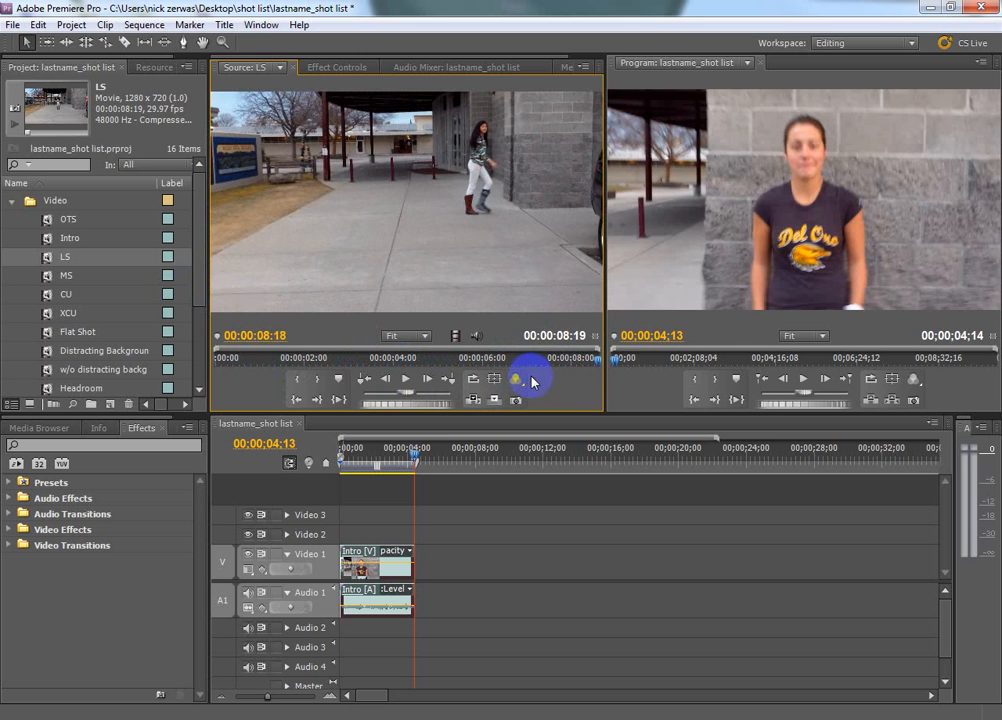
{"action": "left_click_drag", "start_coordinate": [598, 362], "coordinate": [207, 380]}
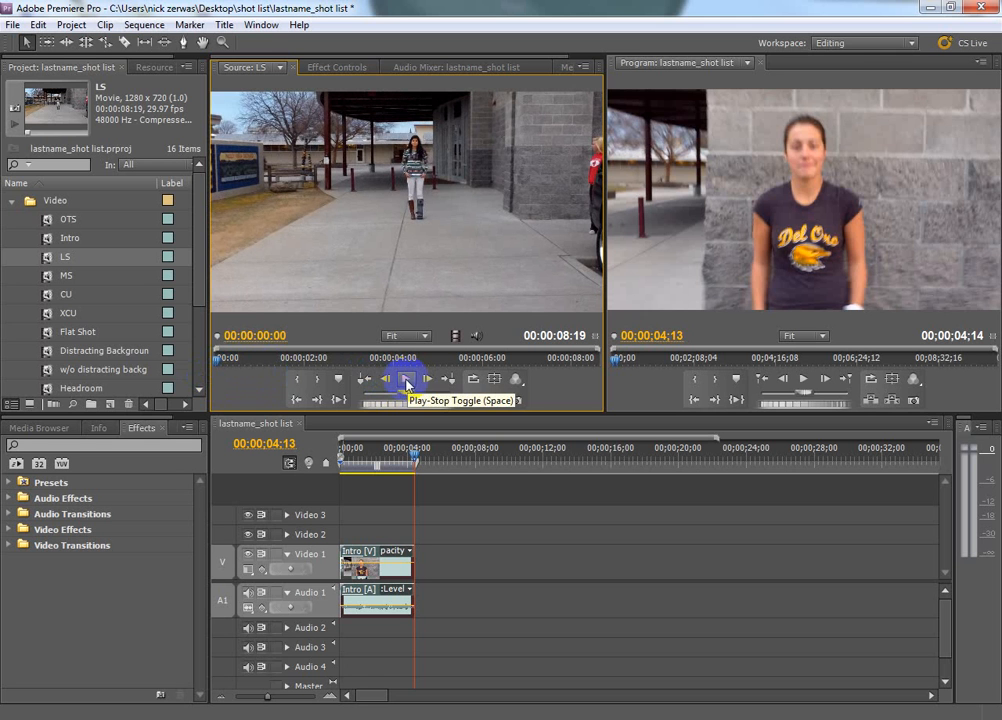
- Set the LS source clip's In point at 00:00:01:21 and its Out point at 00:00:07:28
{"action": "left_click", "coordinate": [404, 383]}
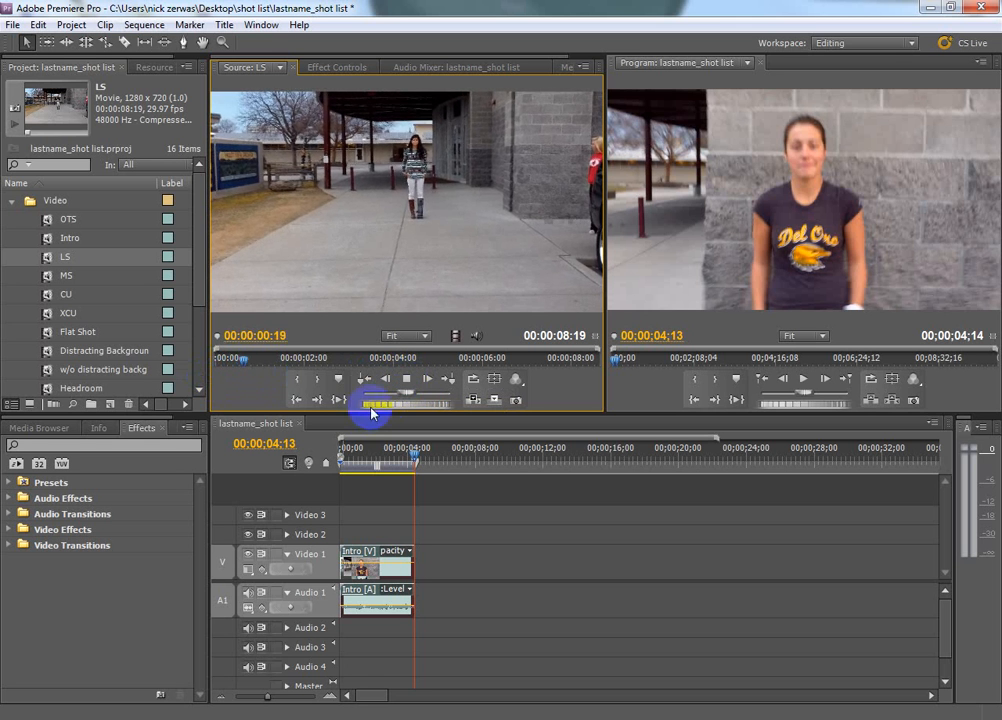
{"action": "left_click", "coordinate": [404, 379]}
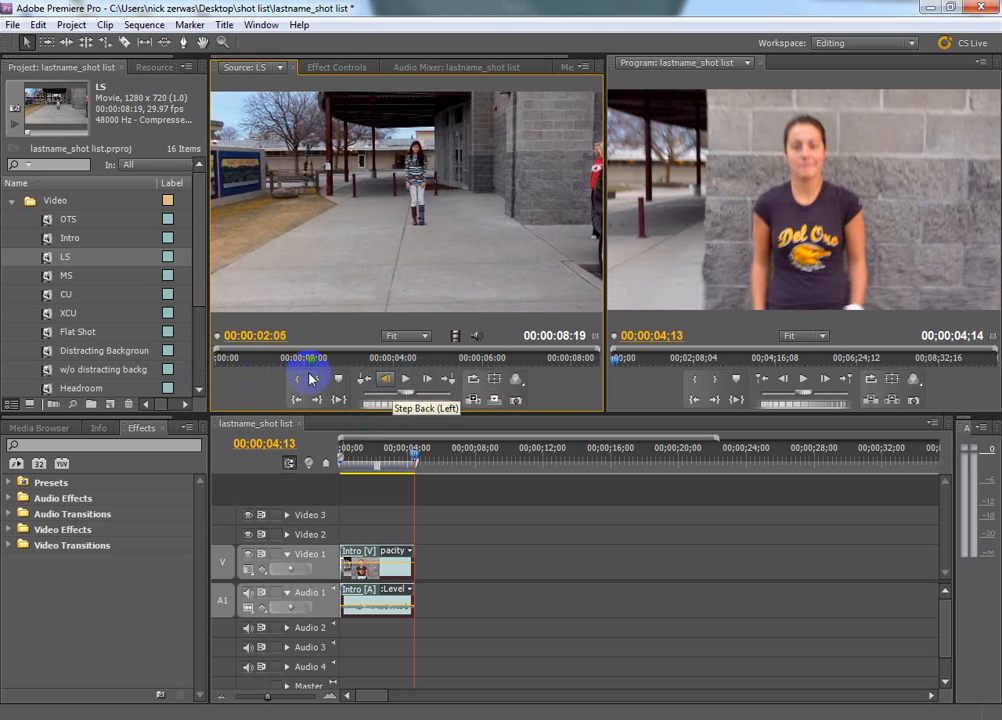
{"action": "left_click_drag", "start_coordinate": [307, 358], "coordinate": [292, 363]}
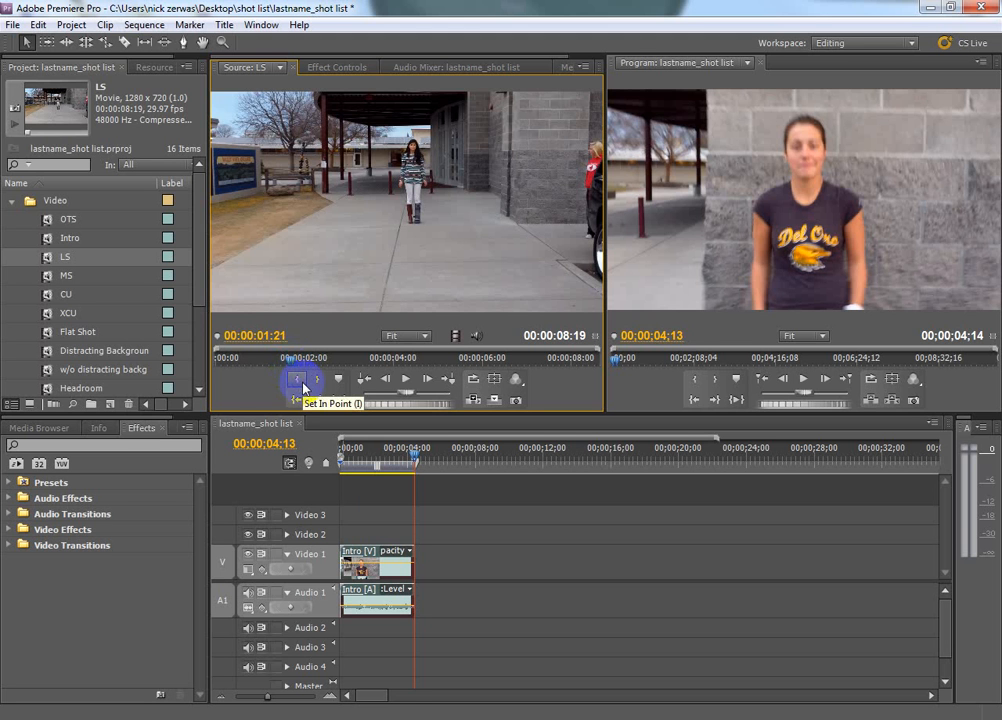
{"action": "left_click", "coordinate": [300, 380]}
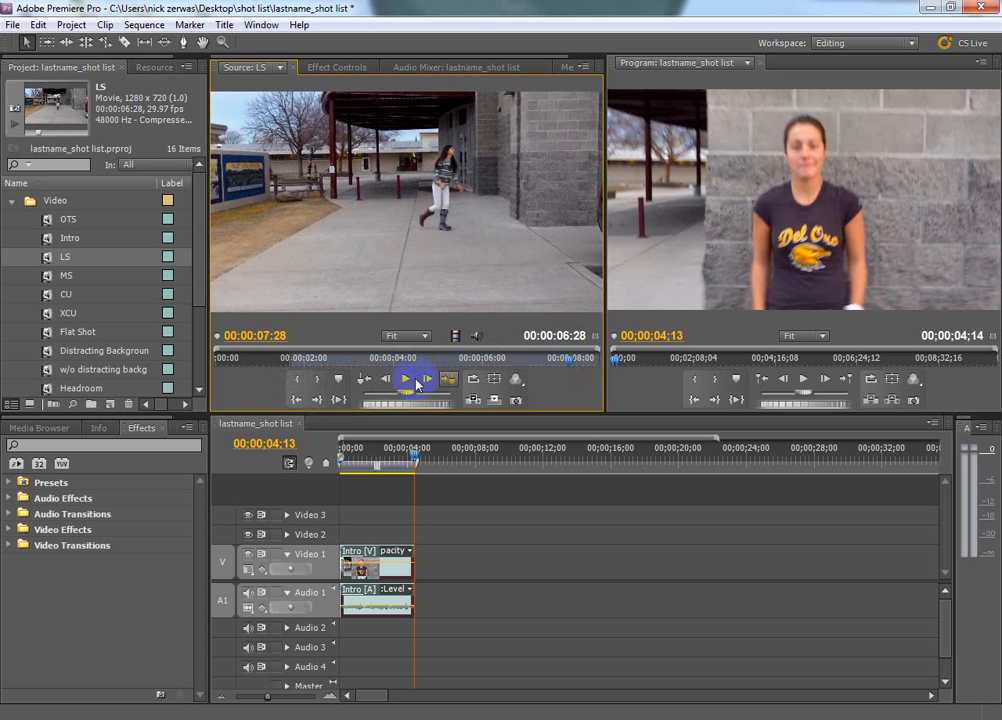
{"action": "left_click", "coordinate": [320, 380]}
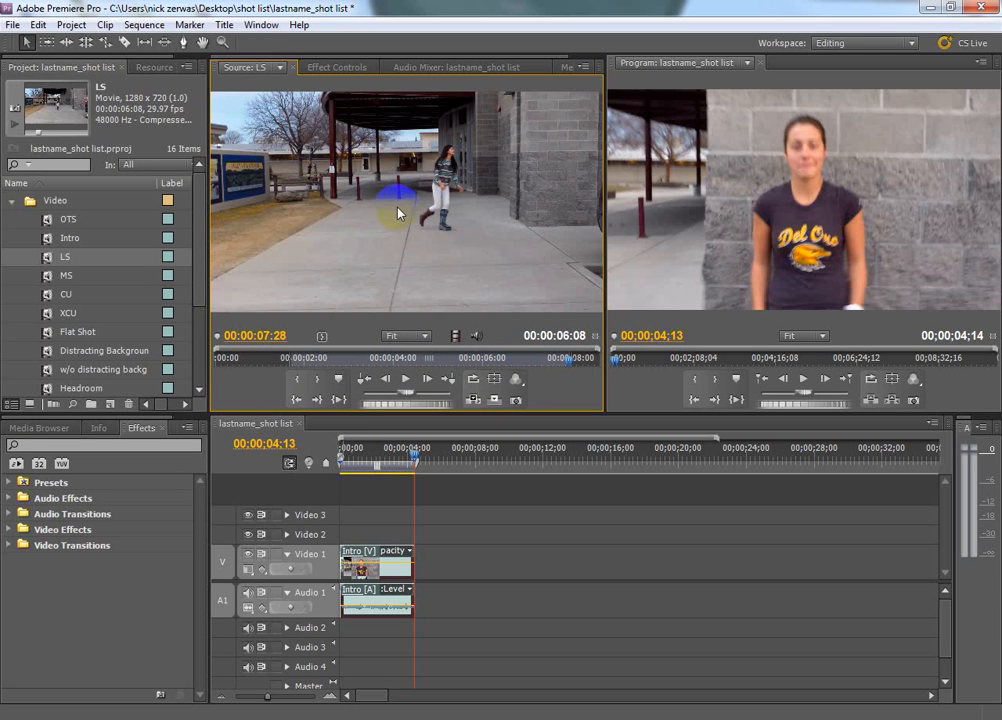
- Place the marked LS clip on Video 1 directly after the Intro clip and play back the sequence
{"action": "left_click_drag", "start_coordinate": [397, 208], "coordinate": [415, 568]}
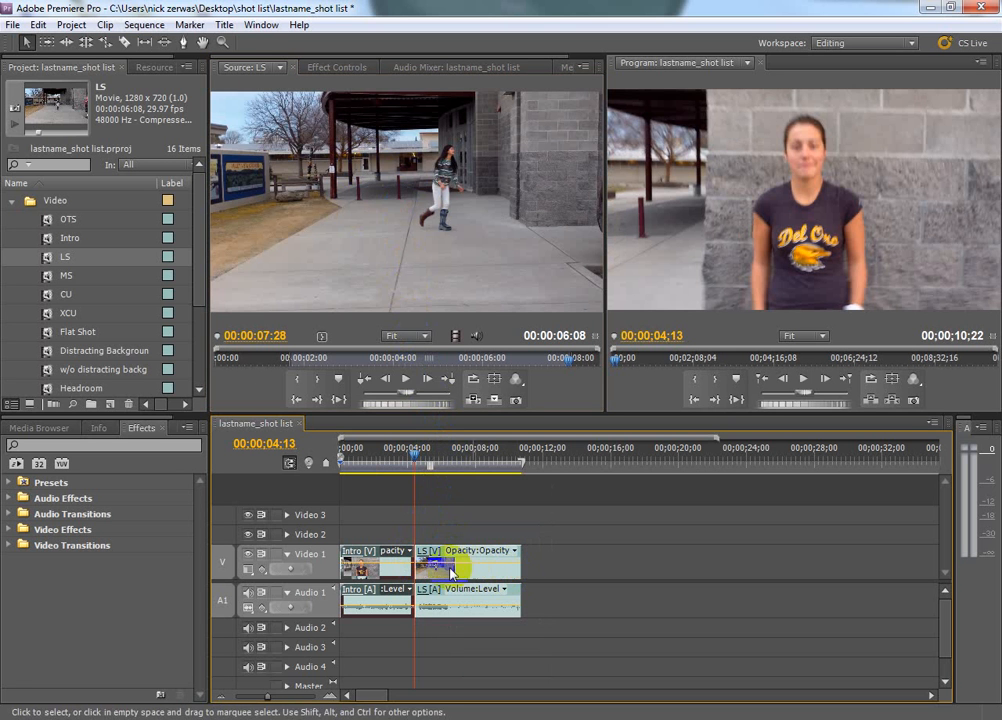
{"action": "left_click", "coordinate": [459, 521]}
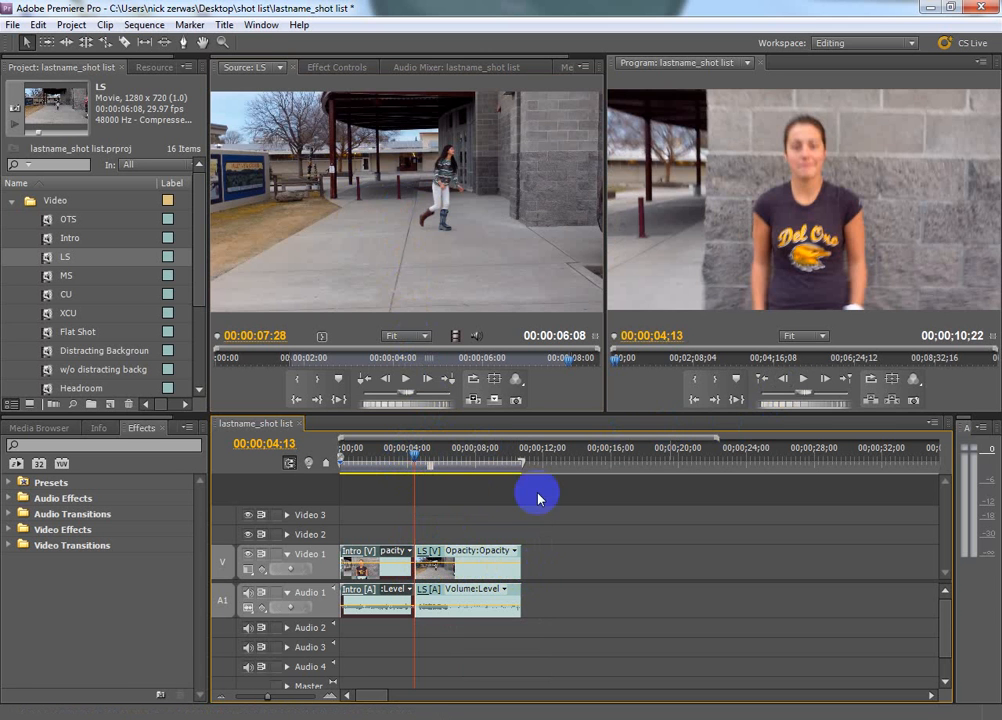
{"action": "left_click", "coordinate": [806, 380]}
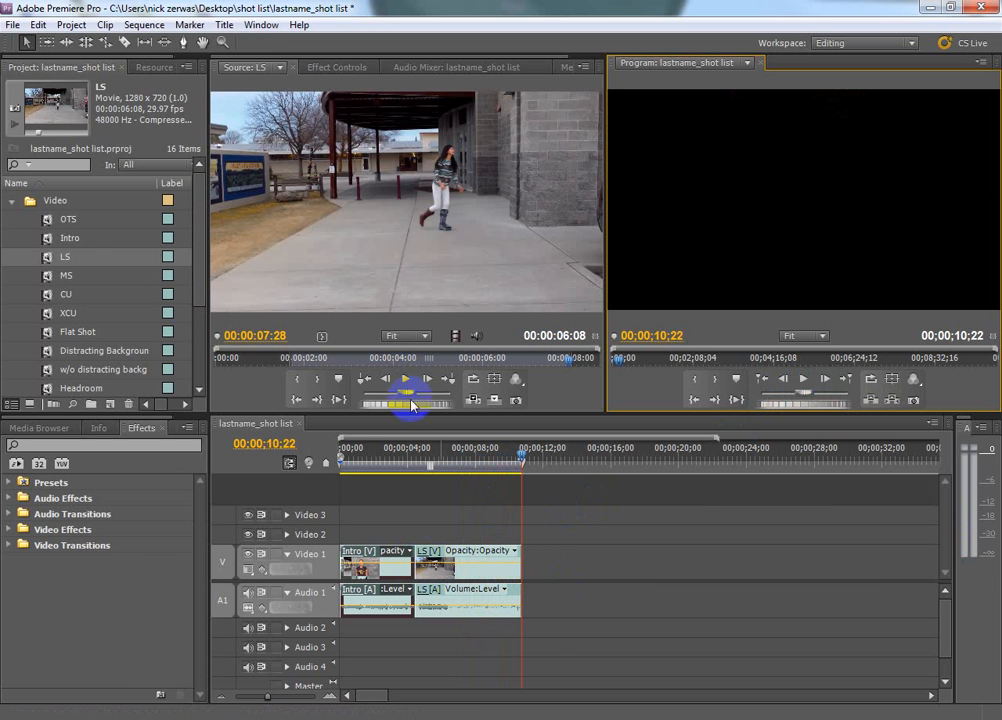
- Load the MS clip into the Source monitor and play it from its first frame
{"action": "left_click", "coordinate": [49, 277]}
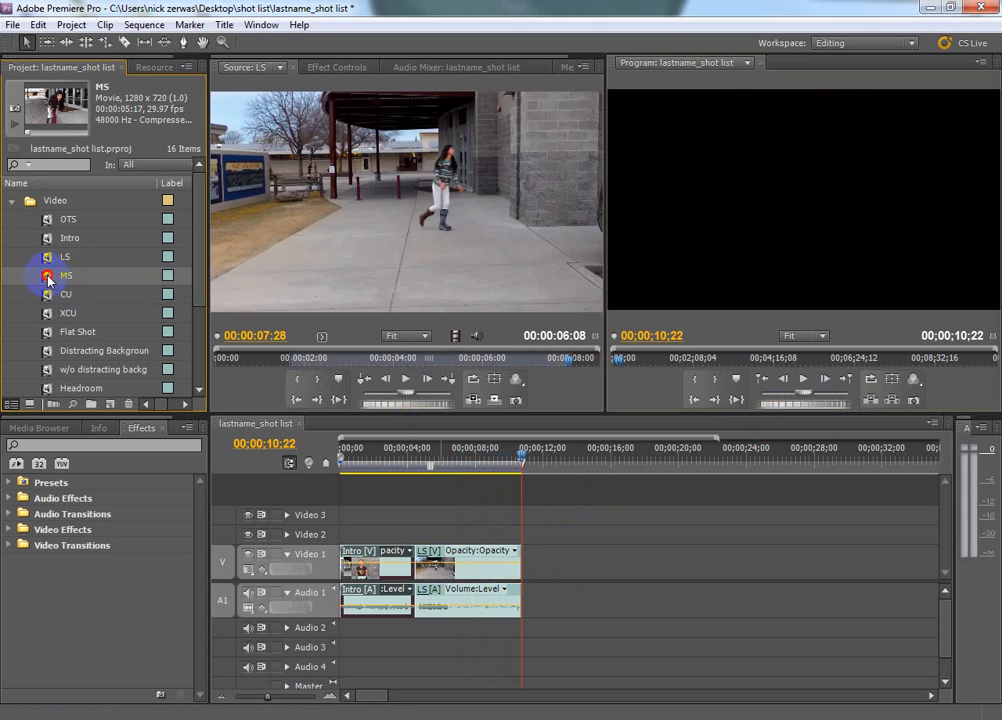
{"action": "double_click", "coordinate": [49, 277]}
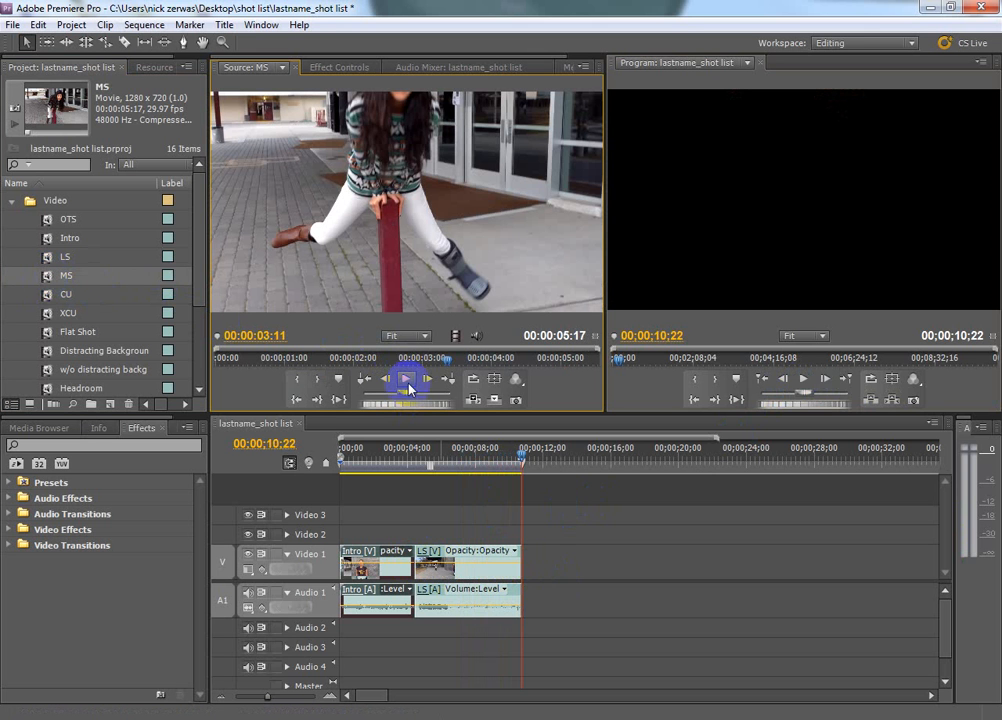
{"action": "left_click_drag", "start_coordinate": [443, 360], "coordinate": [207, 362]}
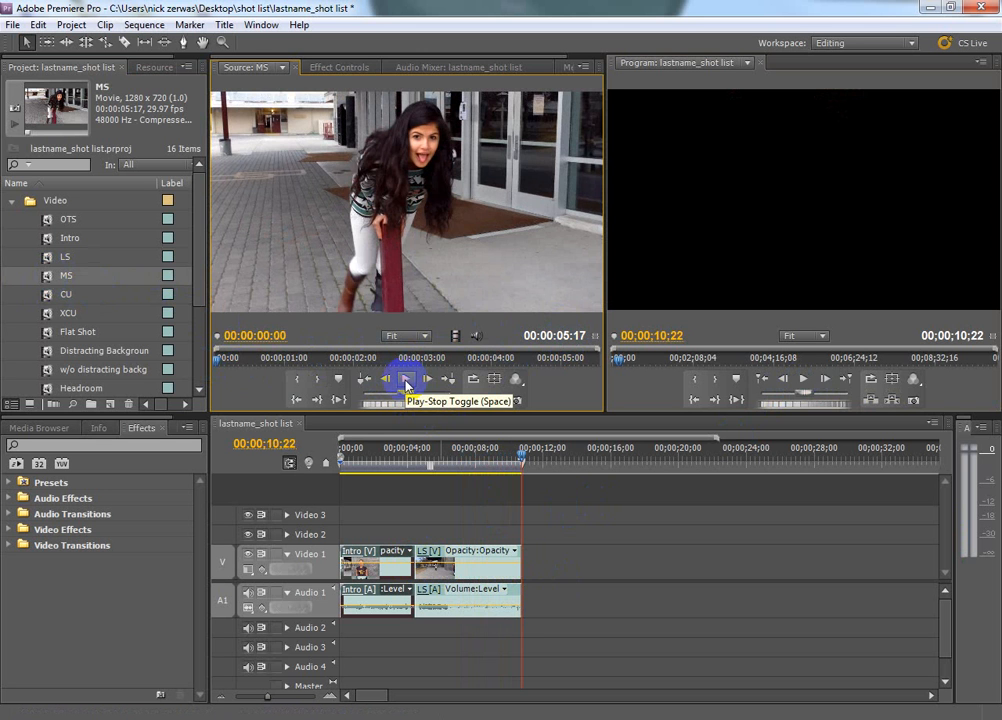
{"action": "left_click", "coordinate": [405, 381]}
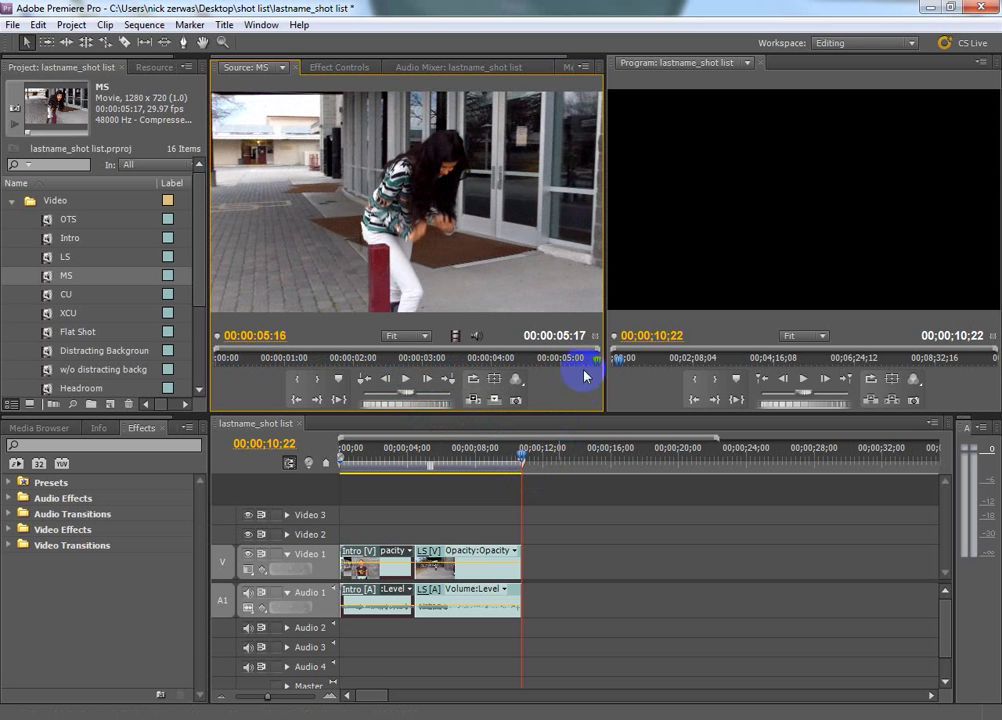
- Set the MS clip's Out point at 00:00:05:03 and place it on Video 1 directly after the LS clip
{"action": "left_click_drag", "start_coordinate": [596, 363], "coordinate": [567, 362]}
{"action": "left_click", "coordinate": [317, 380]}
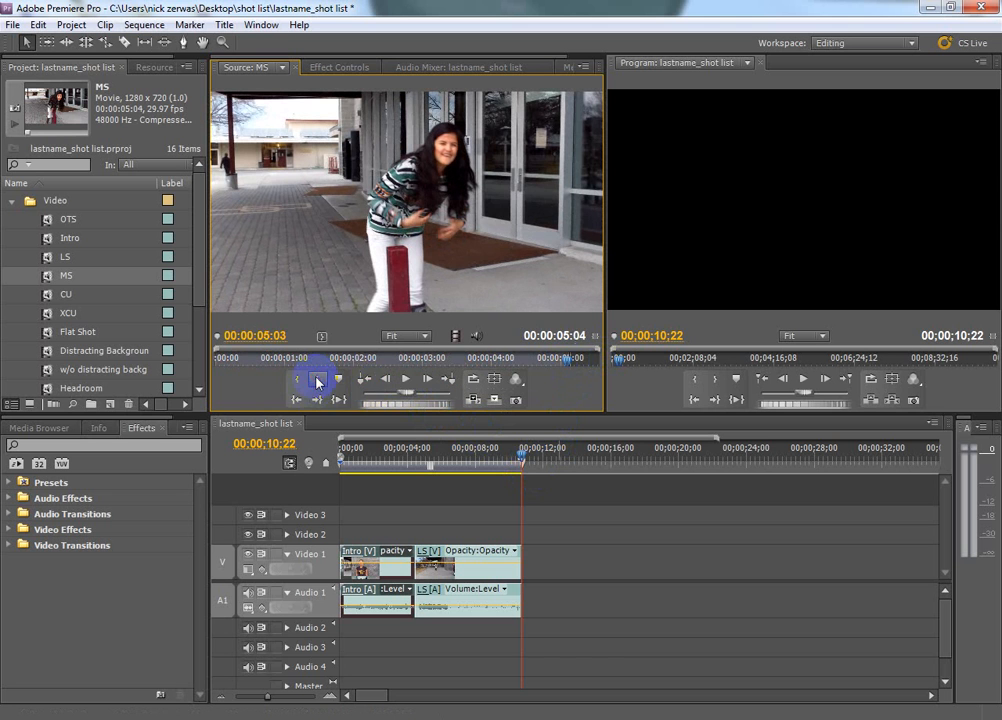
{"action": "left_click_drag", "start_coordinate": [352, 268], "coordinate": [528, 546]}
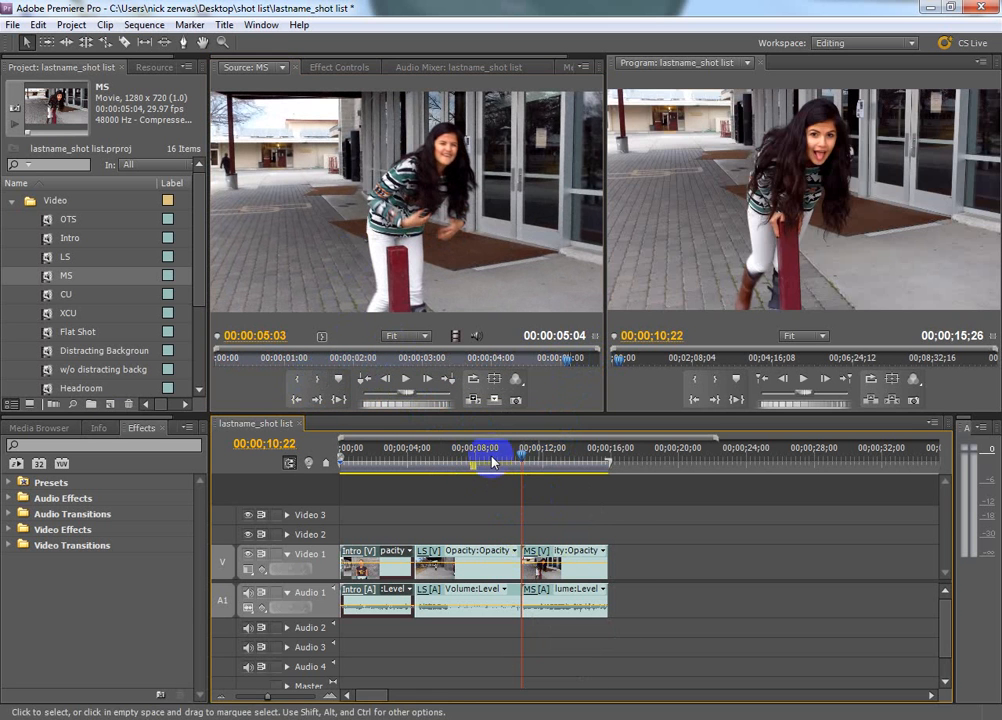
- Preview the CU clip from its first frame and place it untrimmed on Video 1 directly after the MS clip
{"action": "double_click", "coordinate": [48, 297]}
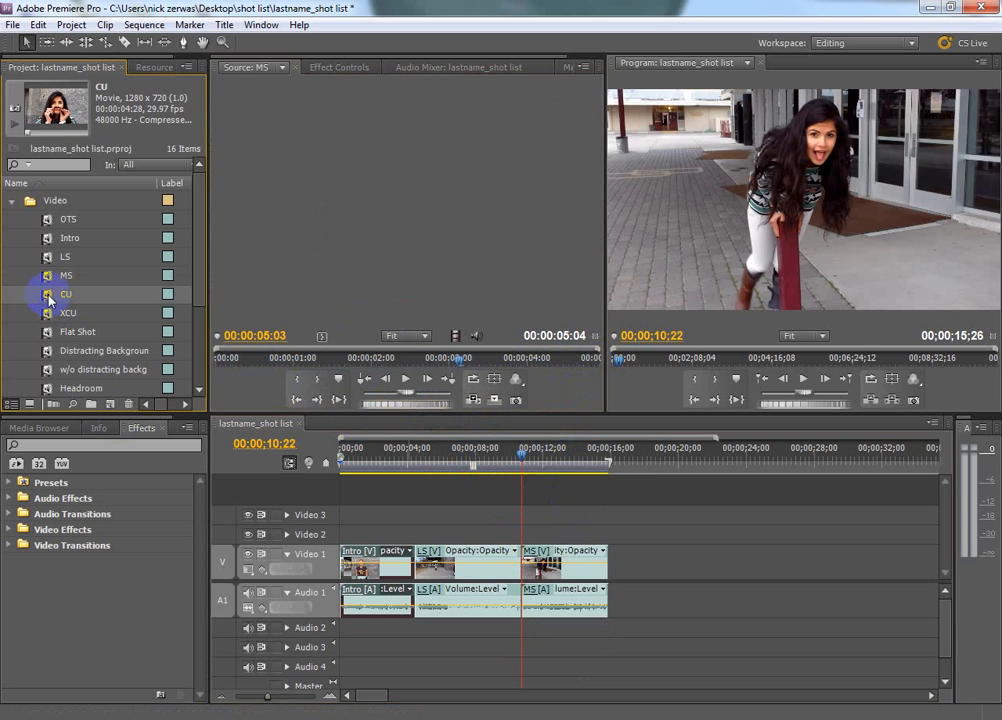
{"action": "left_click_drag", "start_coordinate": [459, 363], "coordinate": [201, 351]}
{"action": "left_click", "coordinate": [408, 381]}
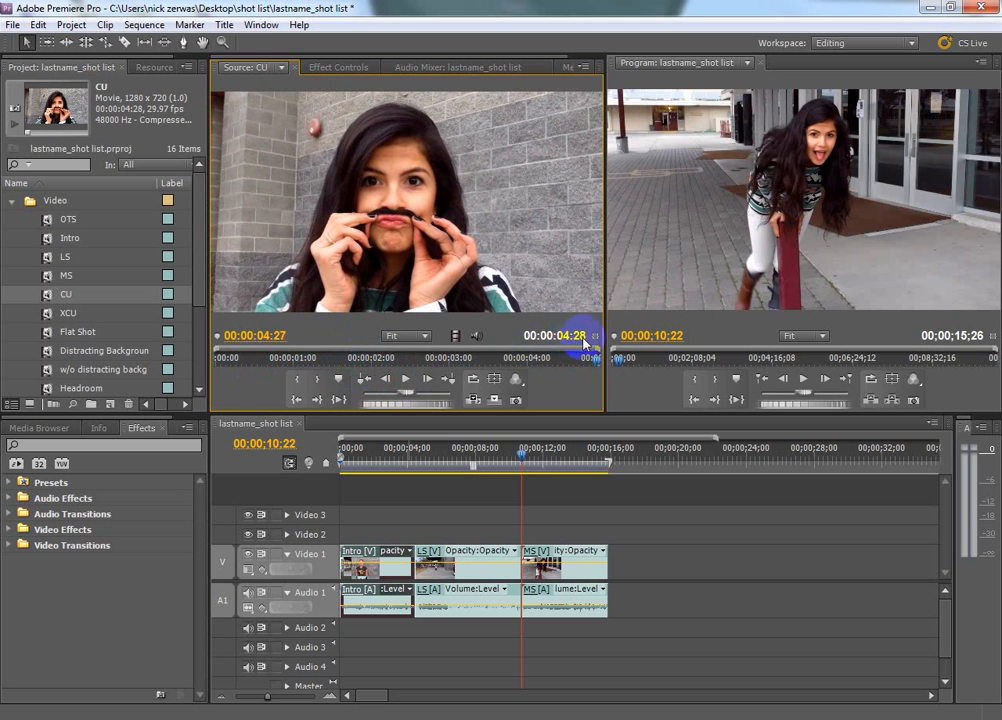
{"action": "left_click_drag", "start_coordinate": [411, 250], "coordinate": [613, 558]}
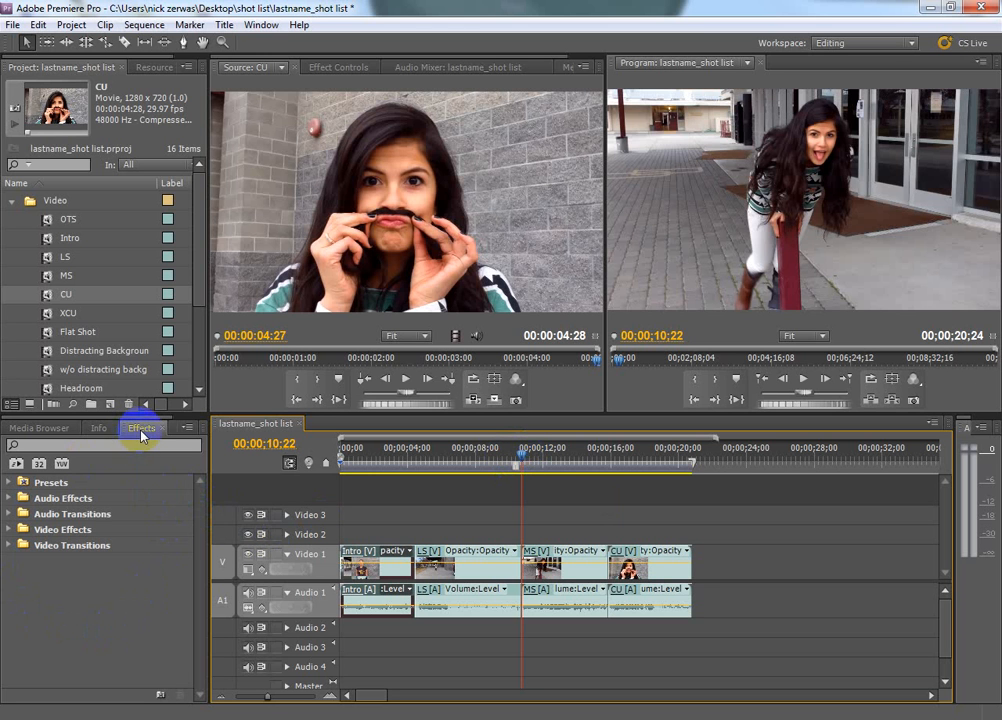
{"action": "left_click", "coordinate": [41, 429]}
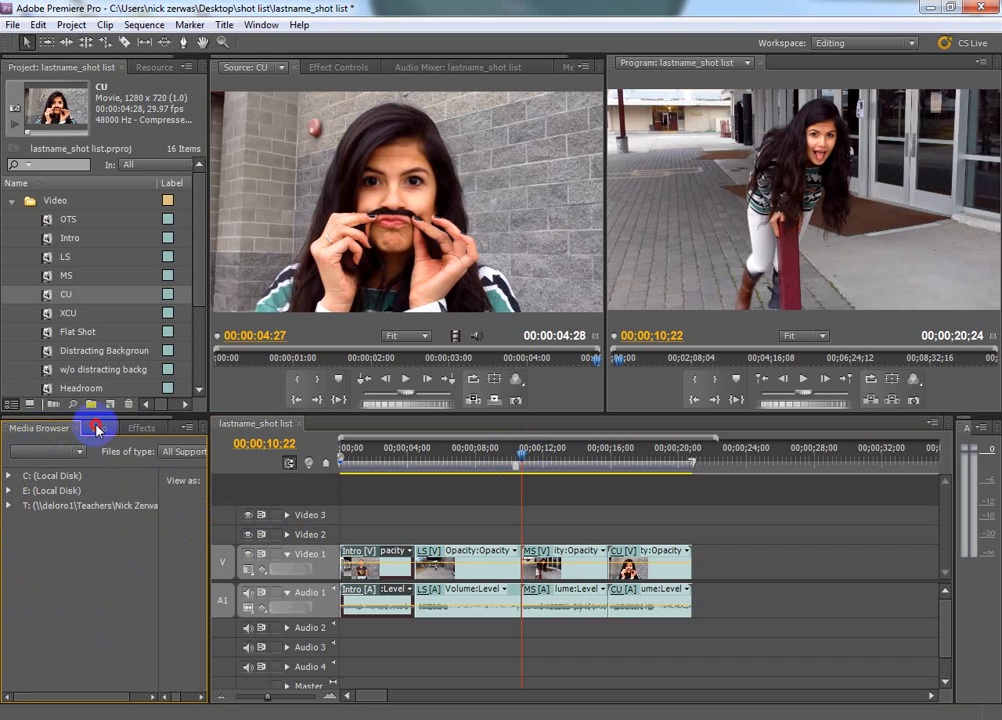
{"action": "left_click", "coordinate": [95, 428]}
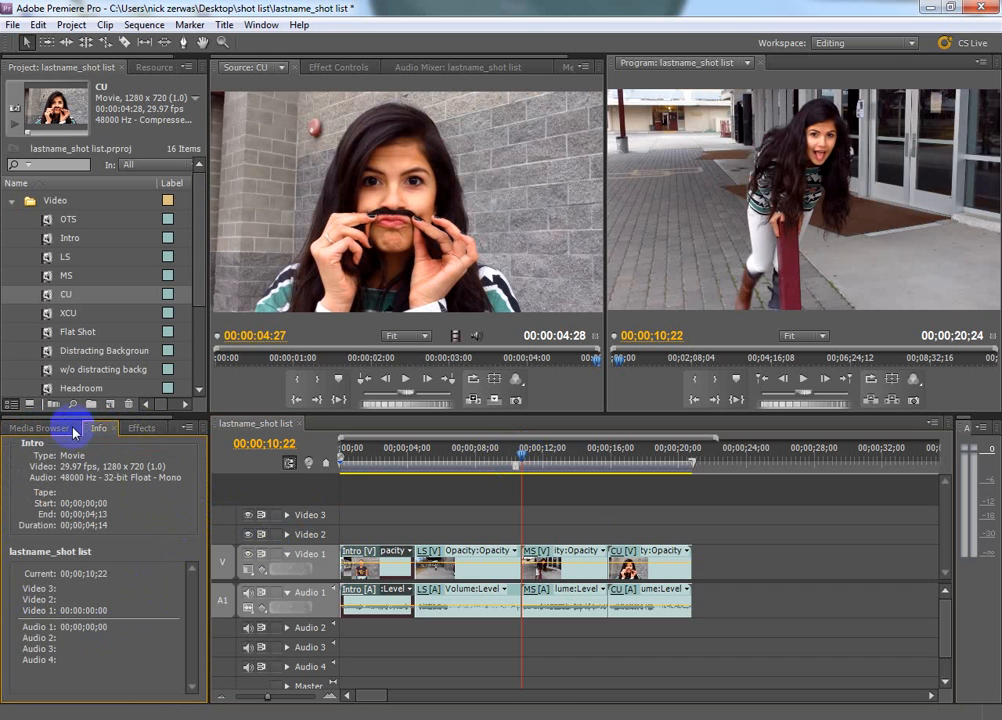
{"action": "left_click", "coordinate": [143, 429]}
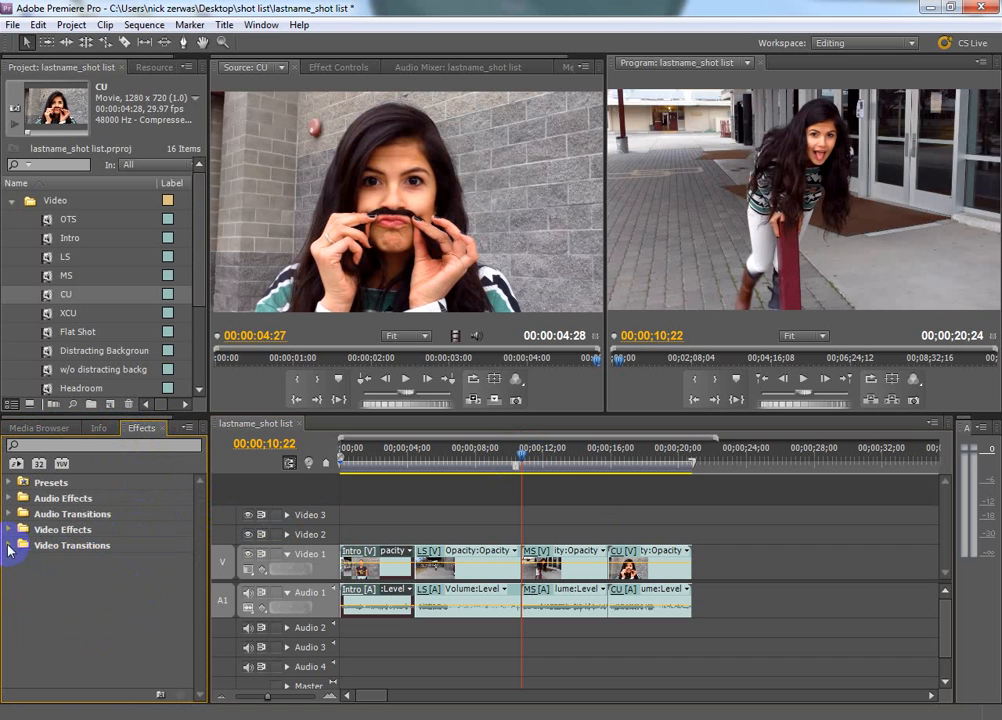
- Apply the Dip to Black dissolve transition to the start of the Intro clip on Video 1
{"action": "left_click", "coordinate": [9, 546]}
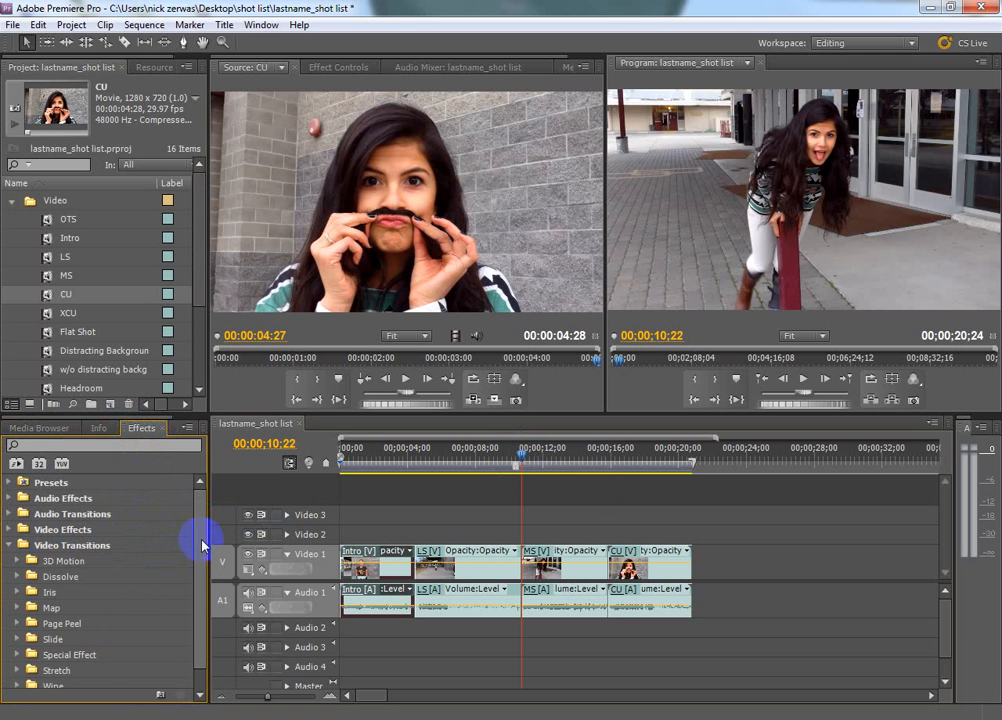
{"action": "left_click_drag", "start_coordinate": [201, 537], "coordinate": [197, 575]}
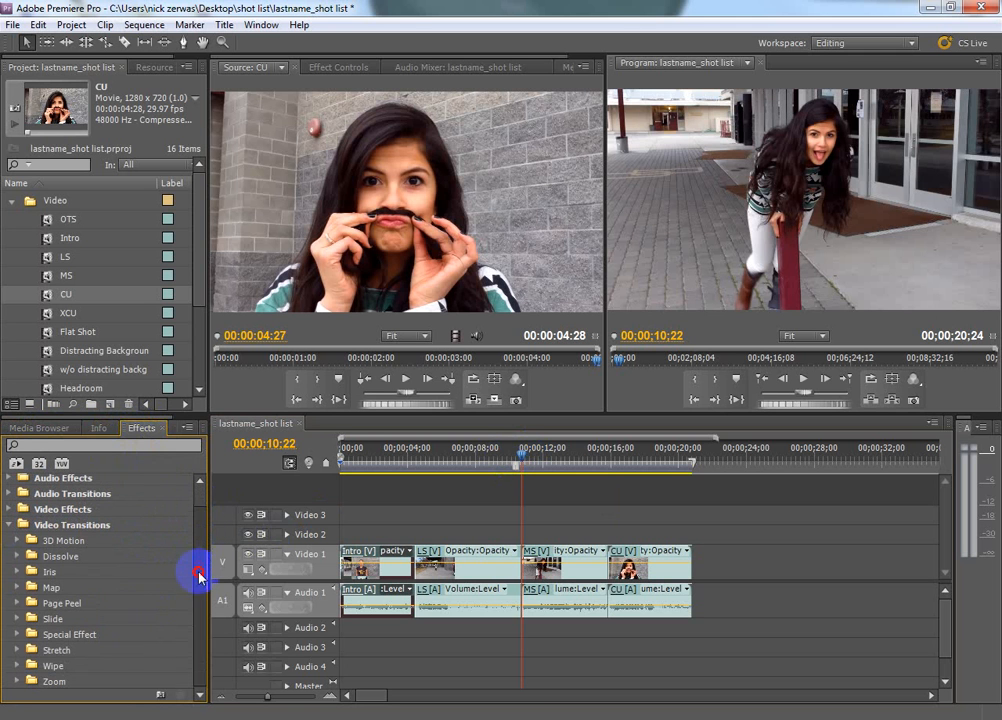
{"action": "left_click", "coordinate": [16, 557]}
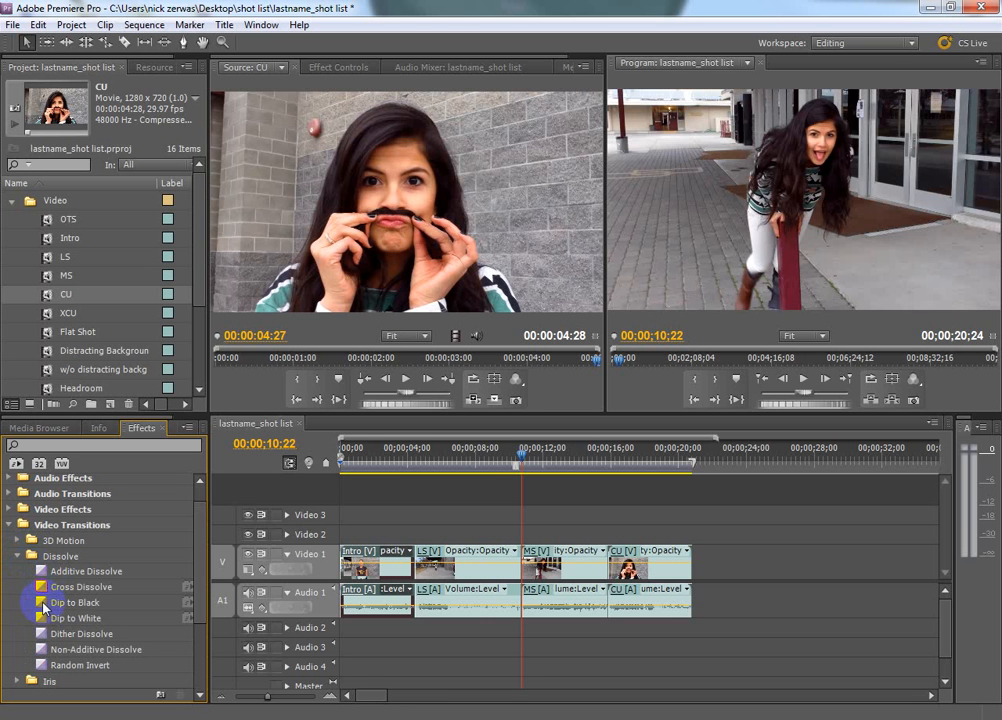
{"action": "left_click", "coordinate": [53, 604]}
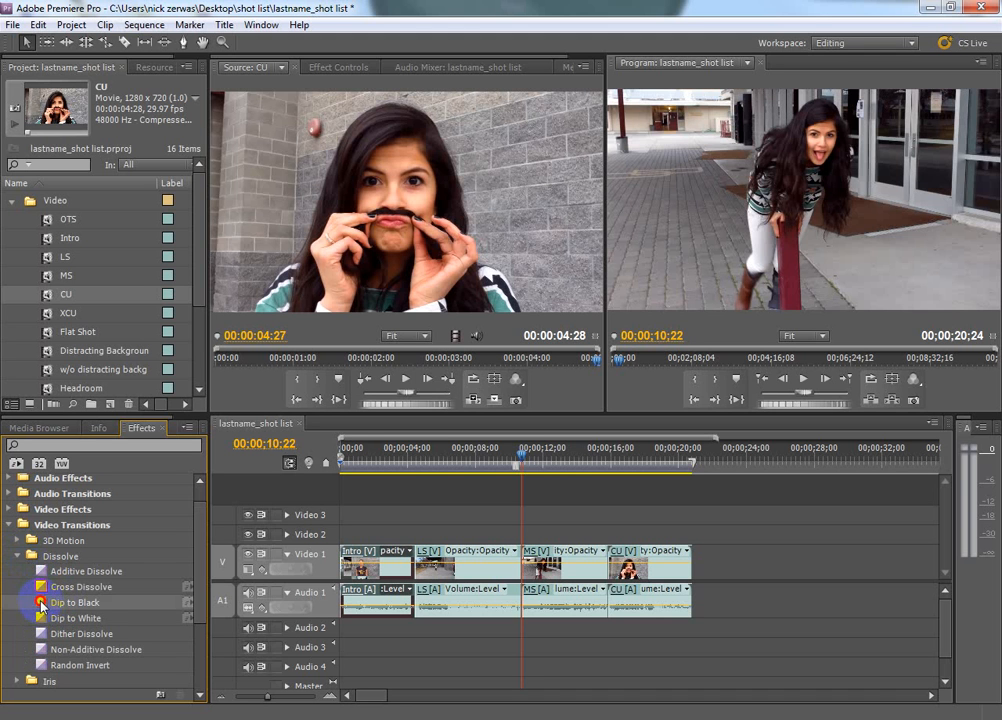
{"action": "left_click_drag", "start_coordinate": [42, 604], "coordinate": [276, 563]}
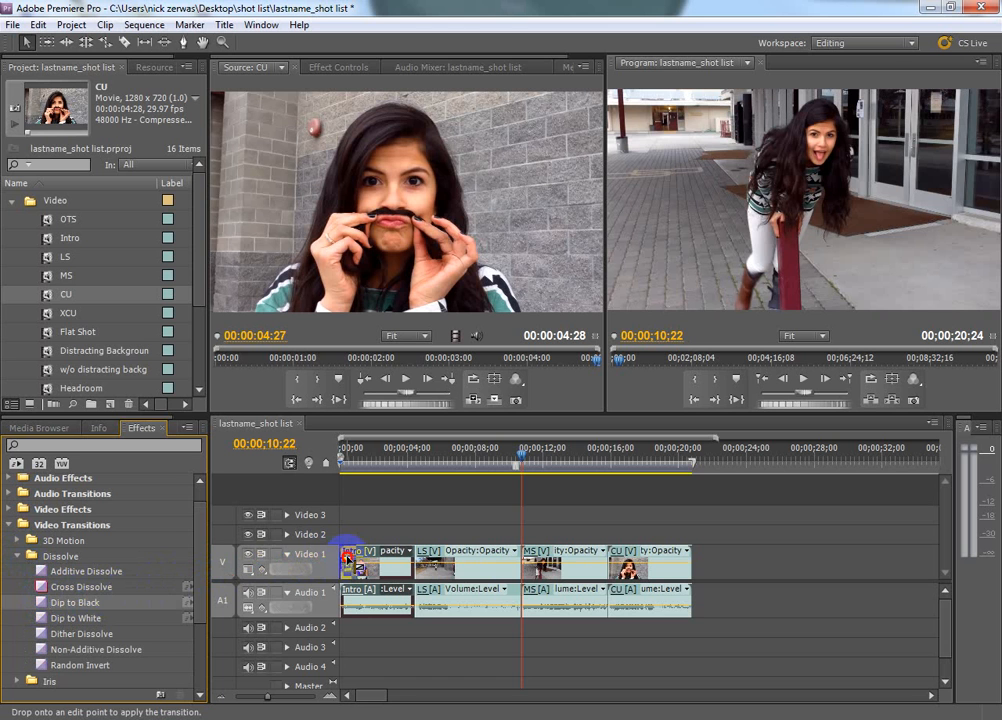
{"action": "mouse_move", "coordinate": [345, 563]}
{"action": "left_mouse_down"}
{"action": "mouse_move", "coordinate": [330, 558]}
{"action": "mouse_move", "coordinate": [348, 565]}
{"action": "left_mouse_up"}
{"action": "left_click_drag", "start_coordinate": [348, 556], "coordinate": [349, 561]}
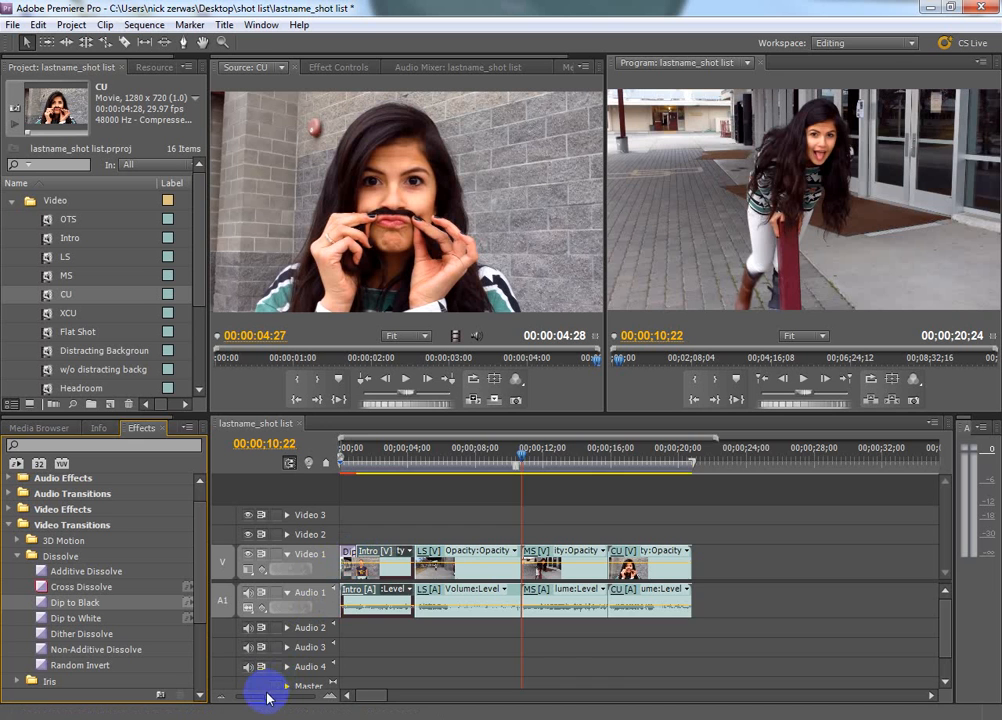
- Play back the sequence from its first frame to preview the Dip to Black transition on the Intro clip
{"action": "left_click_drag", "start_coordinate": [267, 698], "coordinate": [277, 695]}
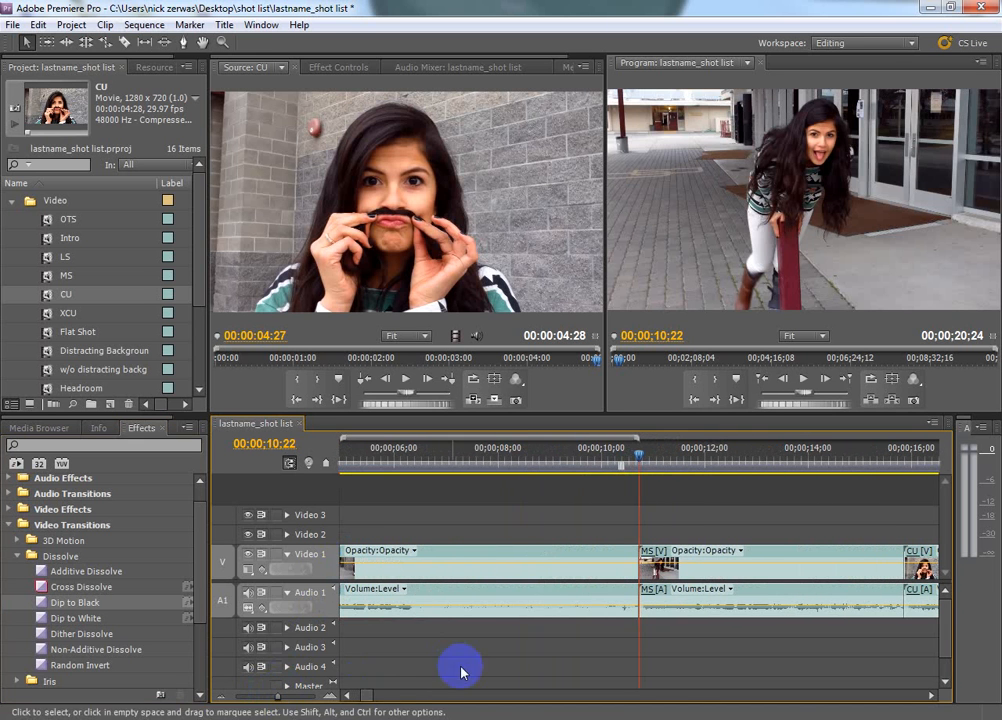
{"action": "left_click_drag", "start_coordinate": [368, 697], "coordinate": [343, 696]}
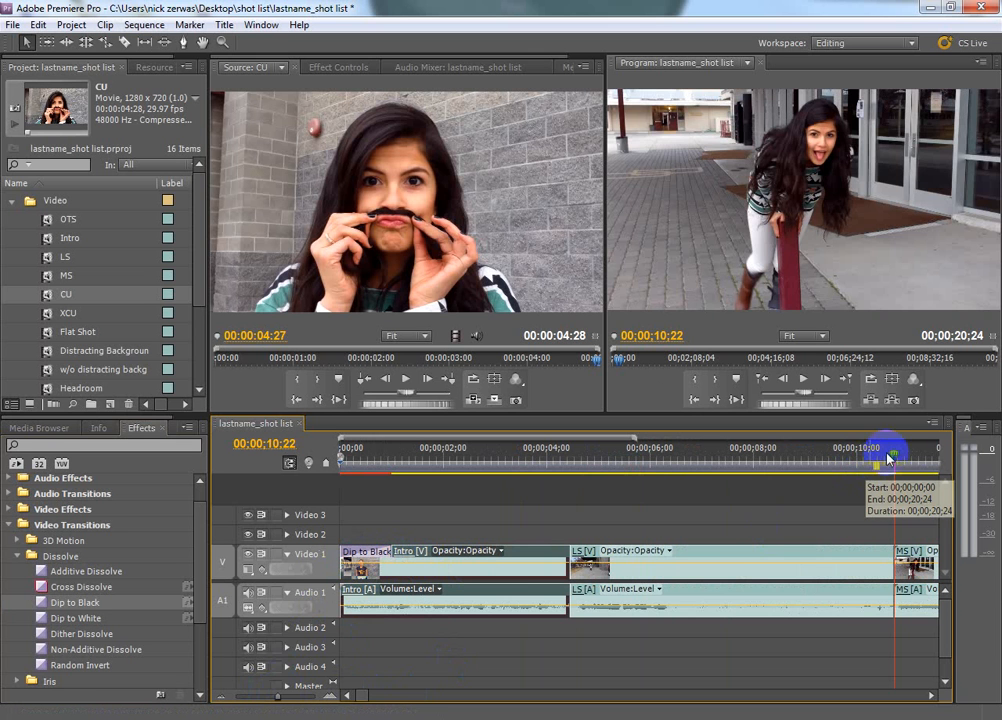
{"action": "left_click_drag", "start_coordinate": [896, 458], "coordinate": [333, 533]}
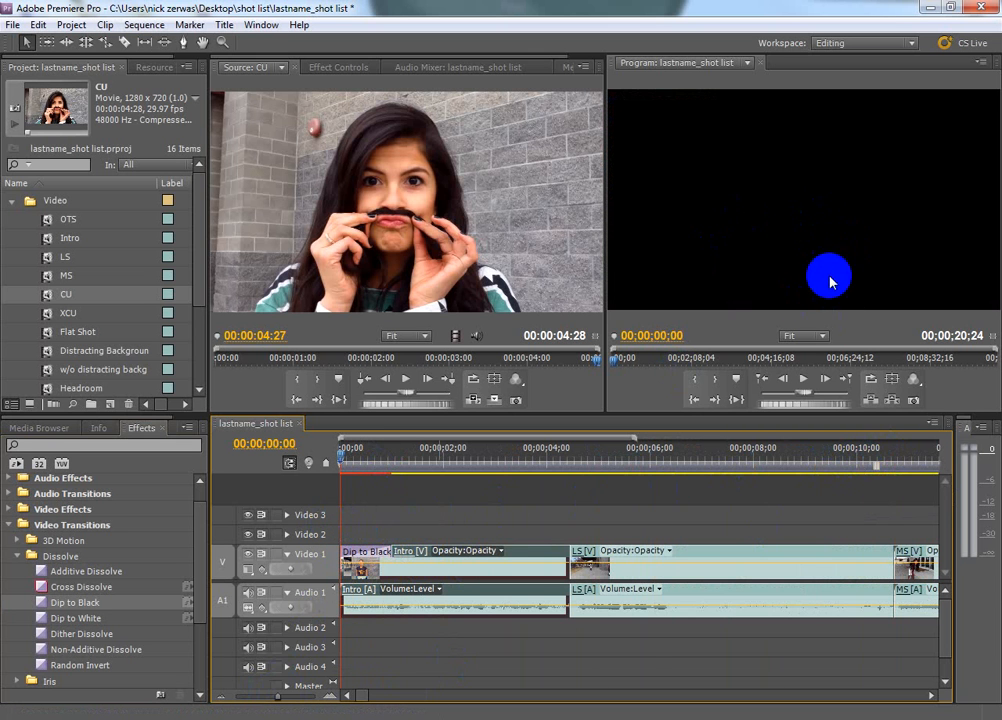
{"action": "left_click", "coordinate": [800, 378]}
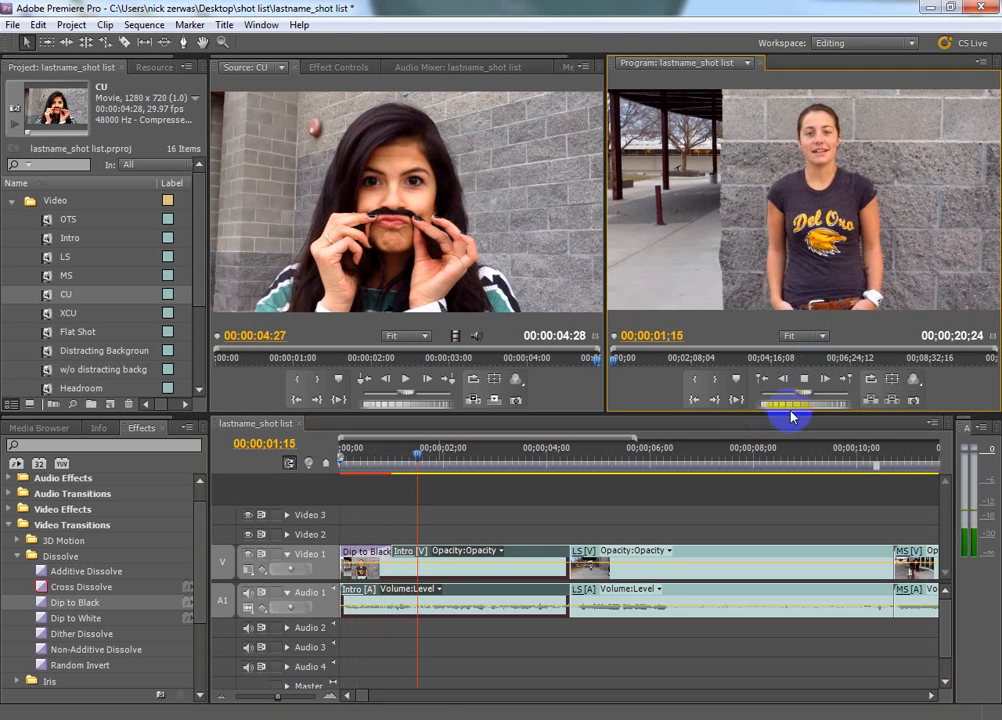
{"action": "left_click", "coordinate": [808, 381]}
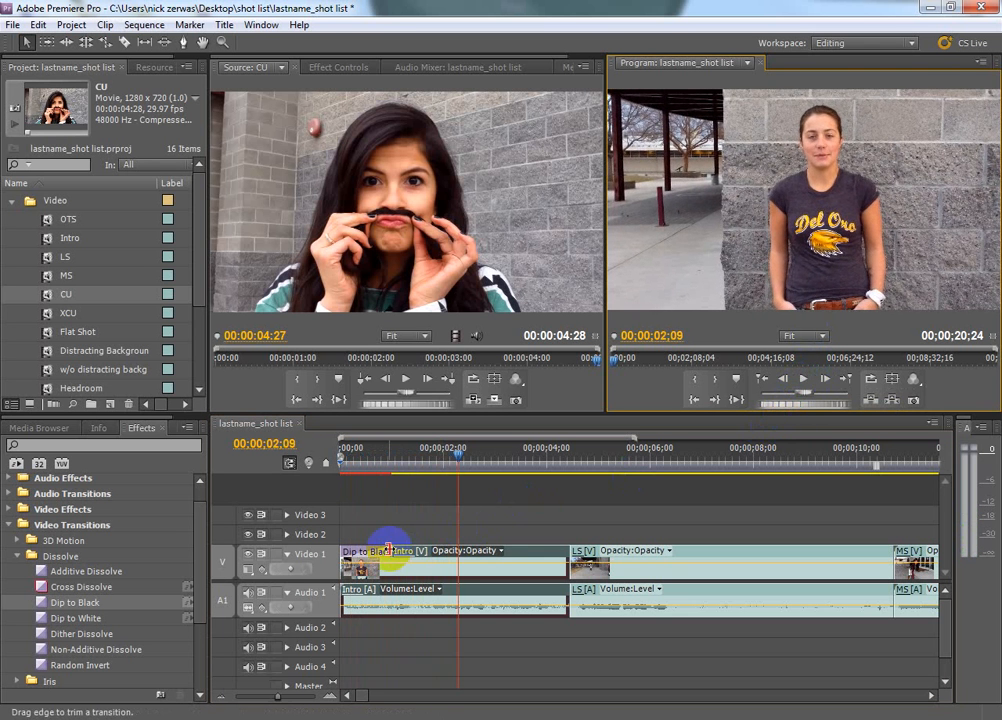
- Lengthen the Dip to Black transition on the Intro clip to about 1.5 seconds and replay the sequence from the start
{"action": "left_click_drag", "start_coordinate": [390, 551], "coordinate": [428, 551]}
{"action": "left_click_drag", "start_coordinate": [458, 454], "coordinate": [340, 458]}
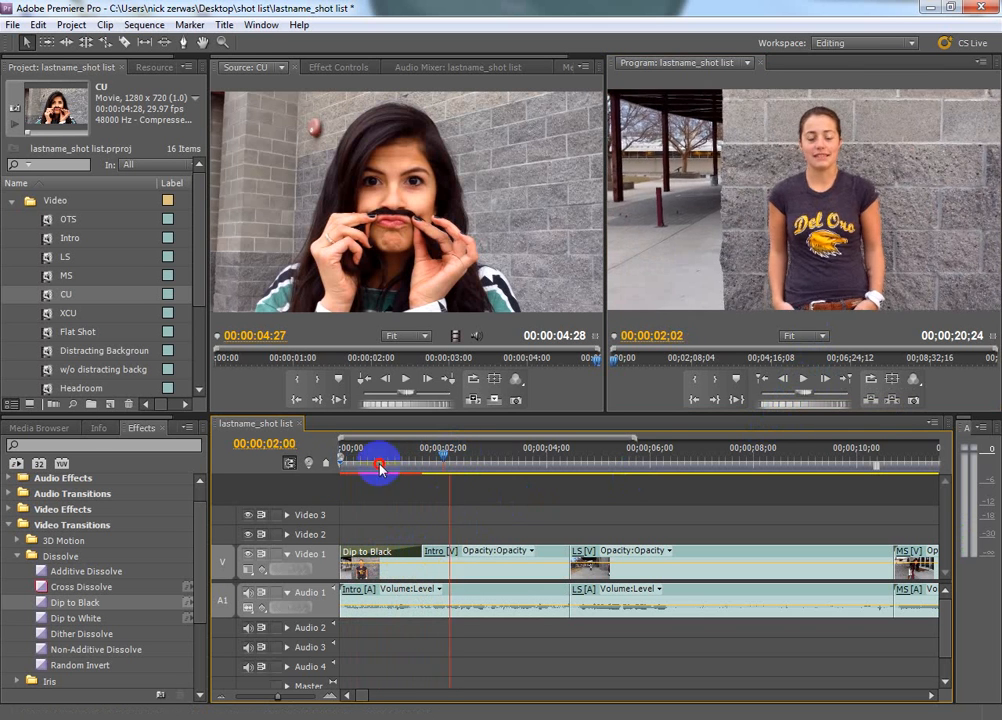
{"action": "left_click", "coordinate": [806, 381]}
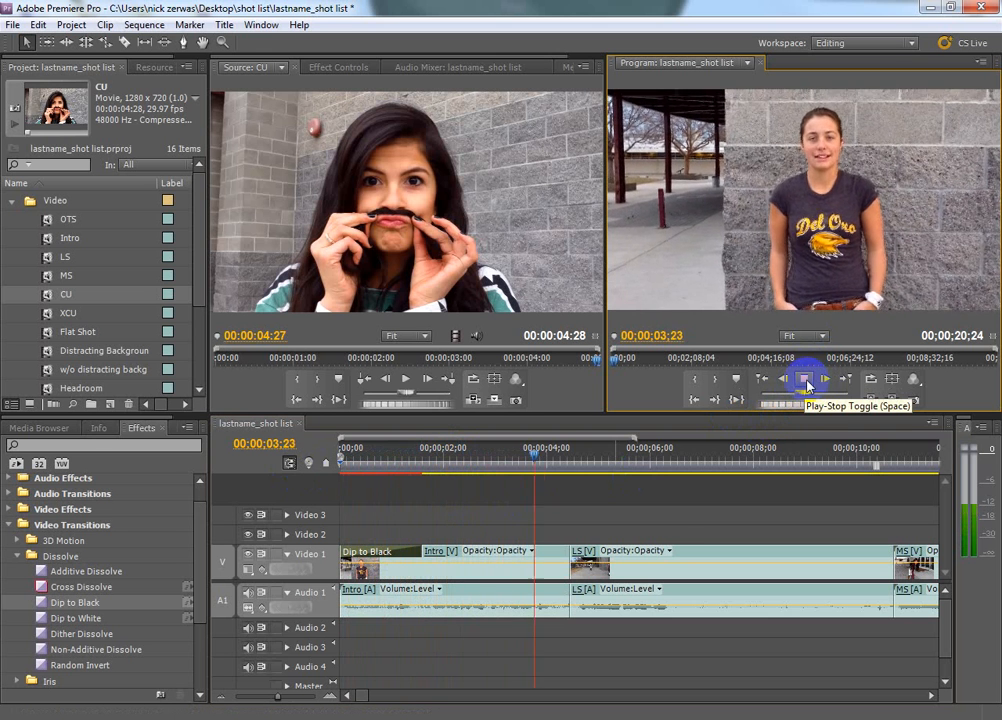
{"action": "left_click", "coordinate": [570, 510]}
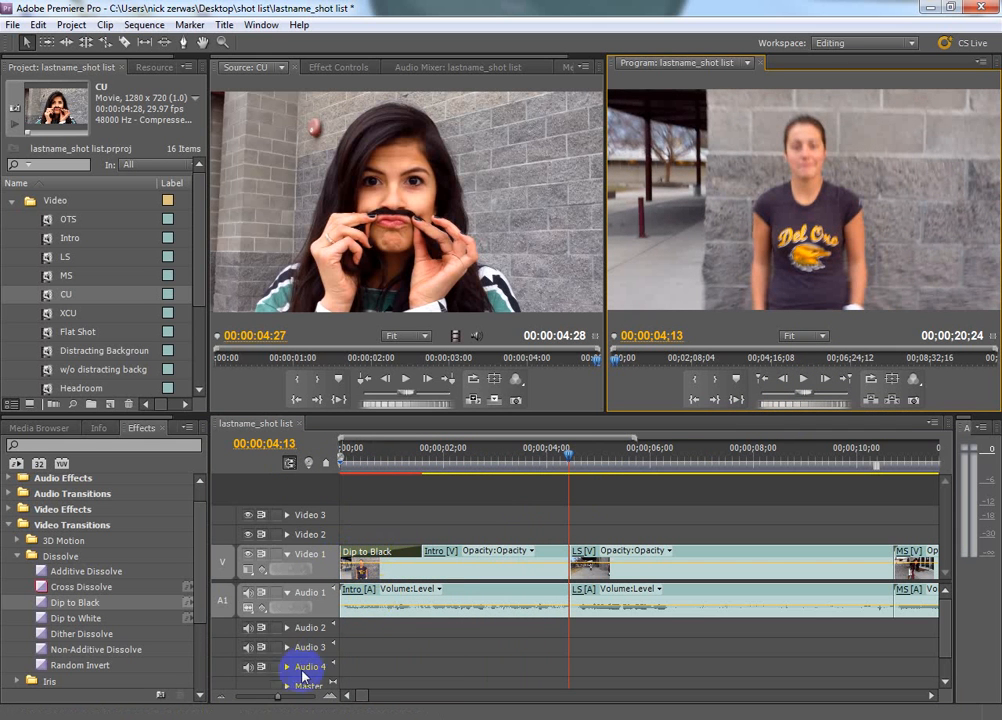
- Apply the Stretch Over video transition to the cut between the Intro and LS clips on Video 1
{"action": "left_click_drag", "start_coordinate": [276, 696], "coordinate": [264, 693]}
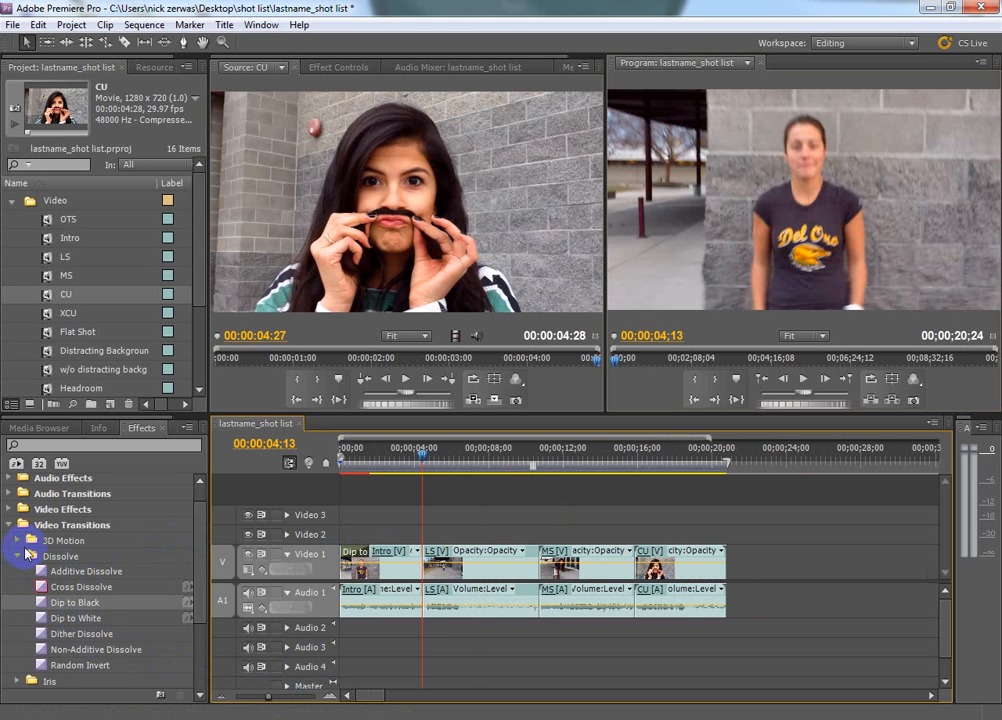
{"action": "left_click", "coordinate": [19, 558]}
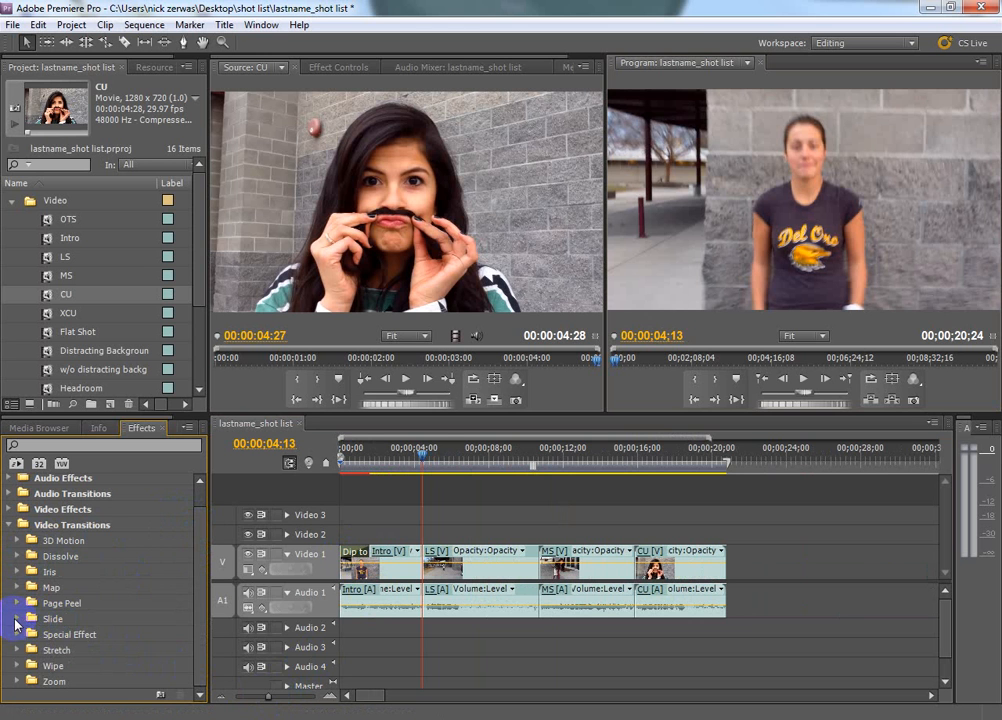
{"action": "left_click", "coordinate": [17, 651]}
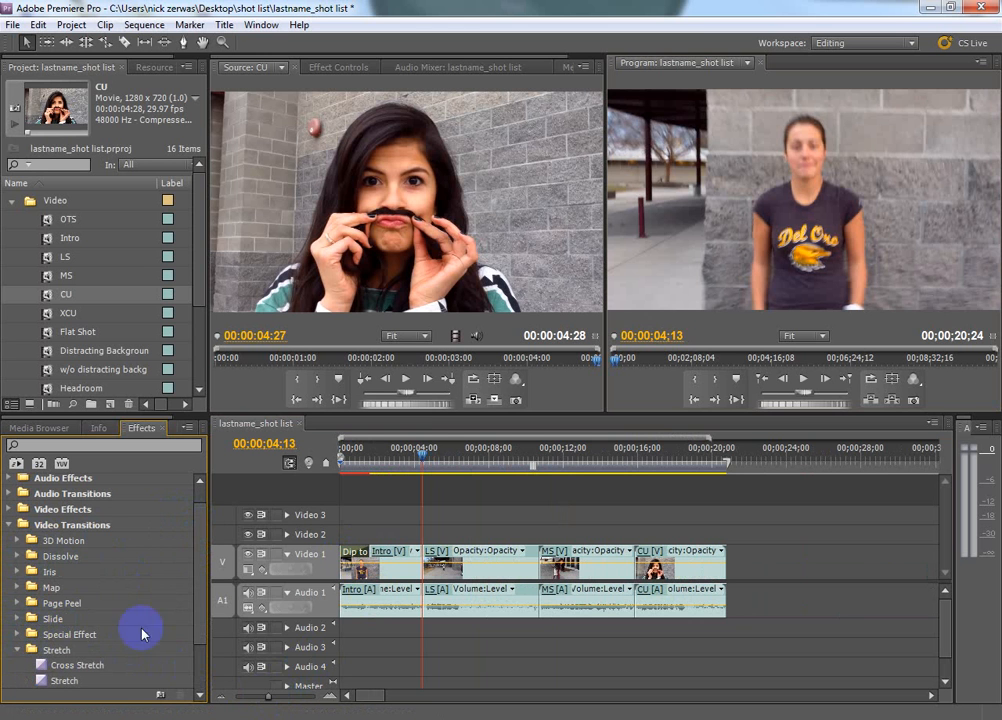
{"action": "scroll", "coordinate": [195, 620], "scroll_direction": "down", "scroll_amount": 2}
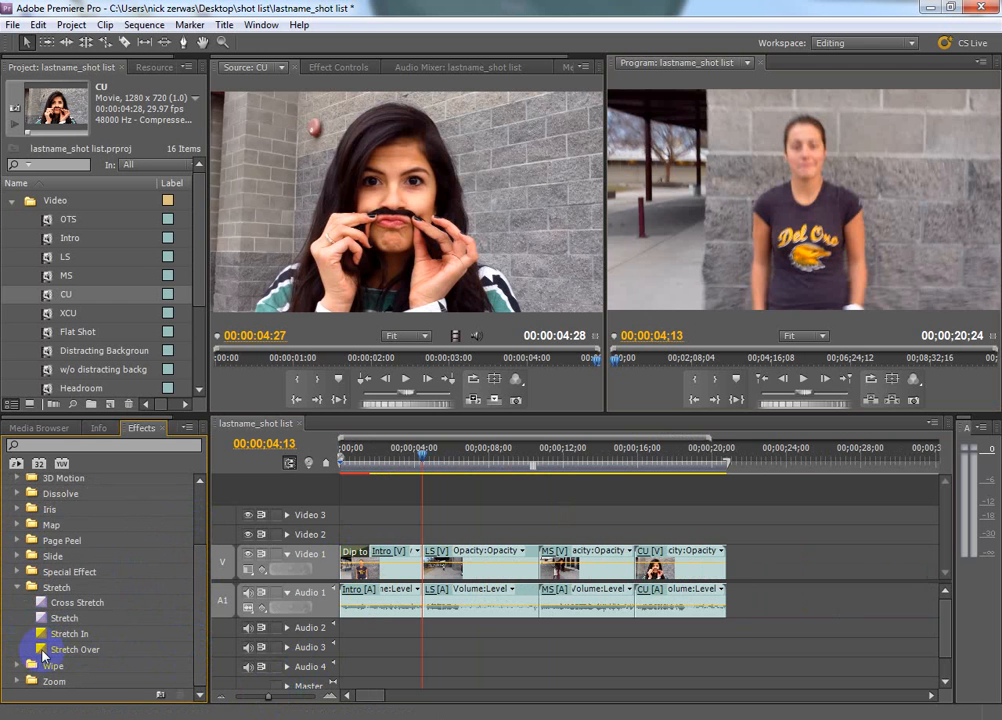
{"action": "left_click_drag", "start_coordinate": [42, 655], "coordinate": [421, 563]}
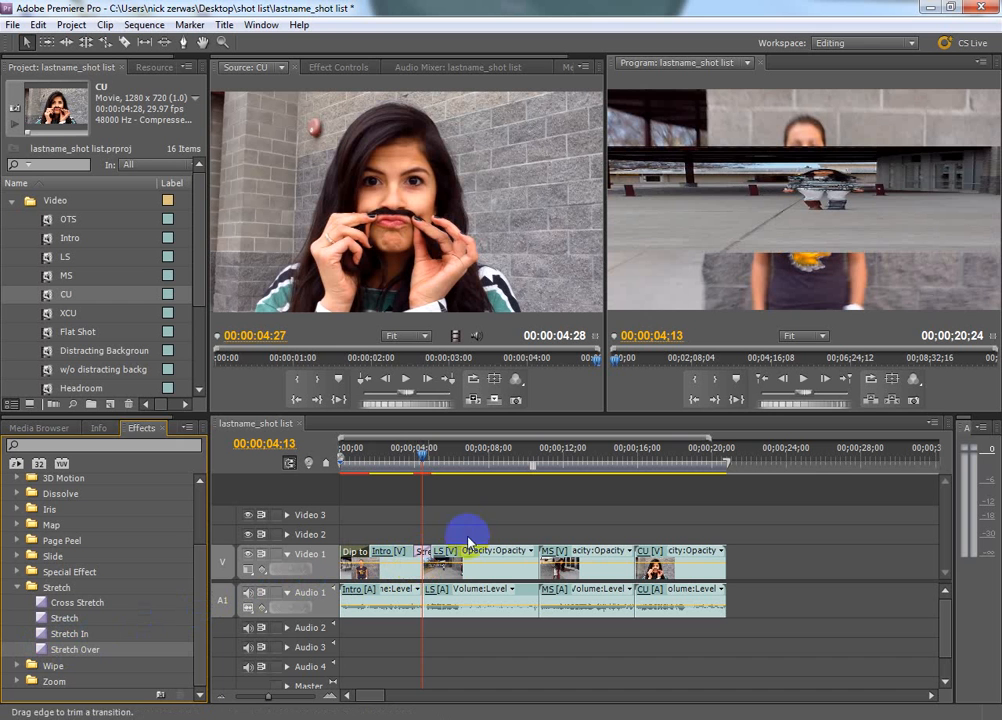
- Play back the cut from the Intro clip to the LS clip to preview the Stretch Over transition
{"action": "left_click_drag", "start_coordinate": [420, 450], "coordinate": [389, 456]}
{"action": "left_click", "coordinate": [738, 399]}
{"action": "left_click", "coordinate": [803, 383]}
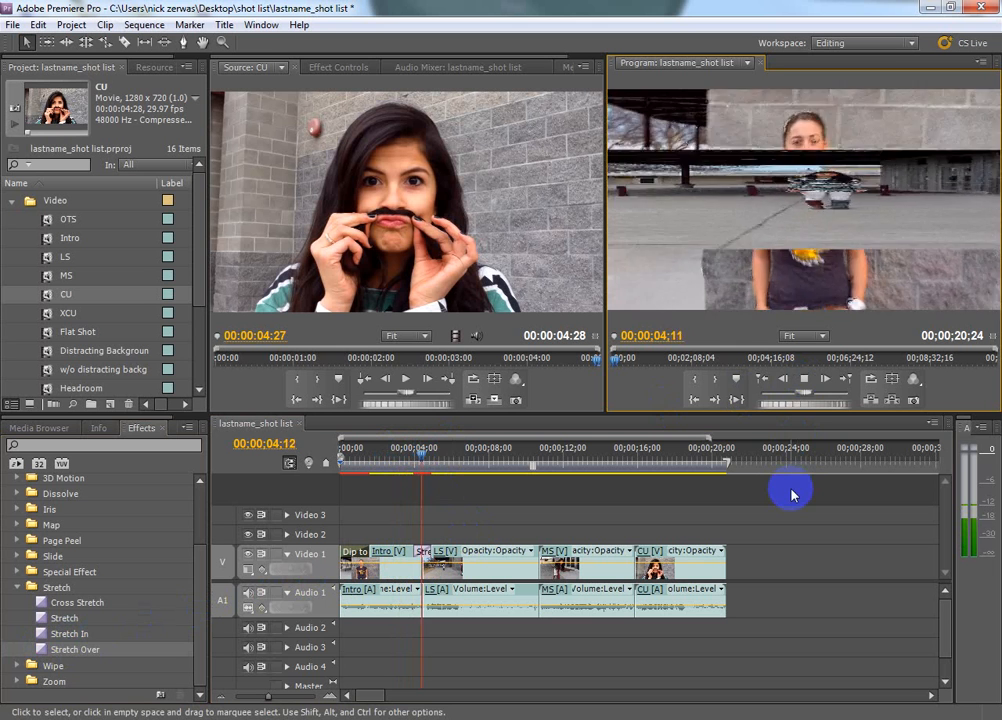
{"action": "left_click", "coordinate": [783, 386]}
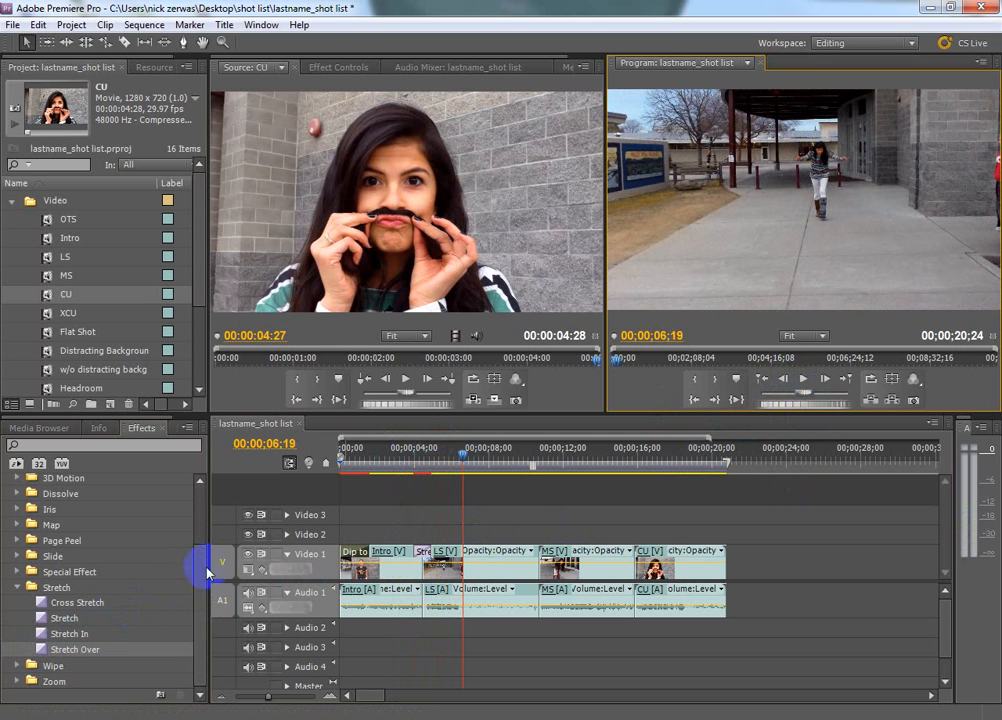
- Apply the Clock Wipe transition to the start of the MS clip, at its cut with the LS clip
{"action": "left_click", "coordinate": [19, 666]}
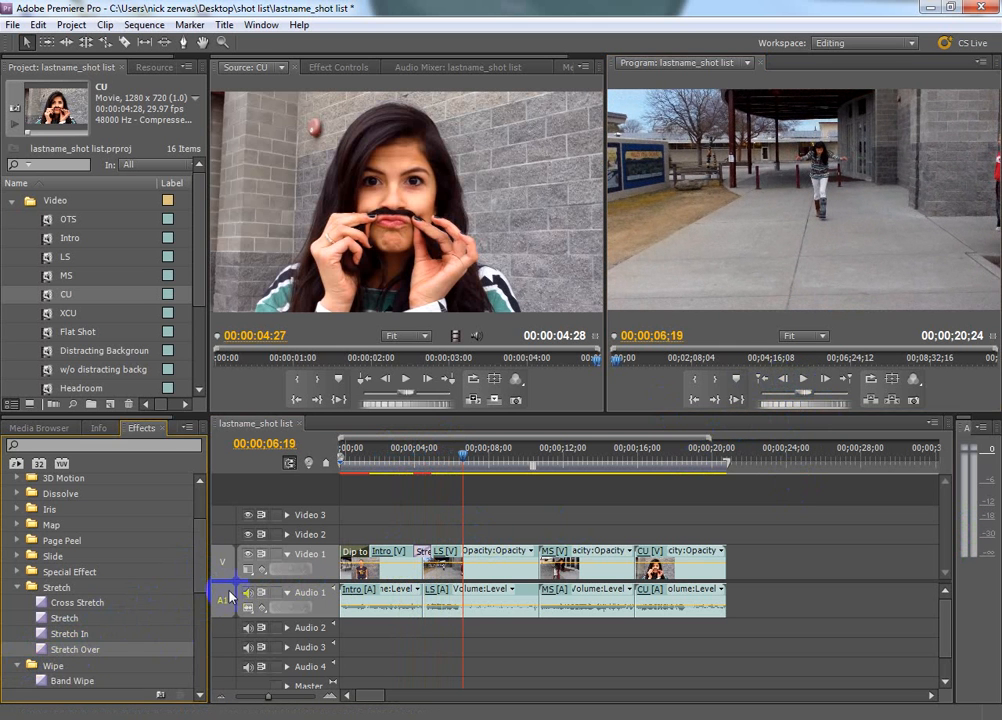
{"action": "scroll", "coordinate": [197, 610], "scroll_direction": "down", "scroll_amount": 4}
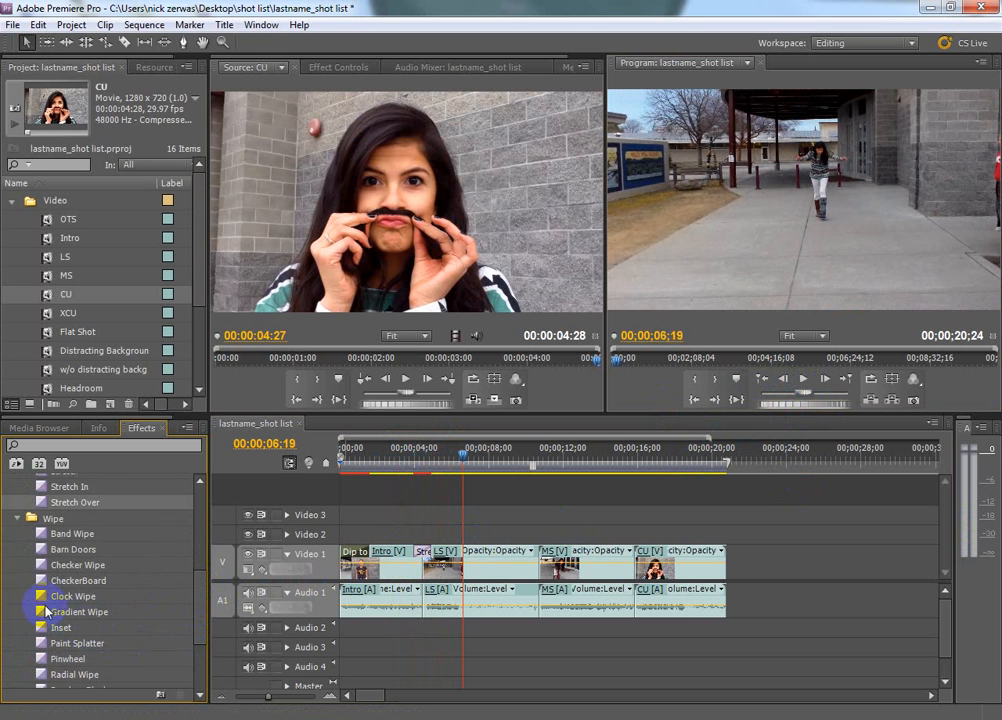
{"action": "left_click_drag", "start_coordinate": [40, 601], "coordinate": [543, 552]}
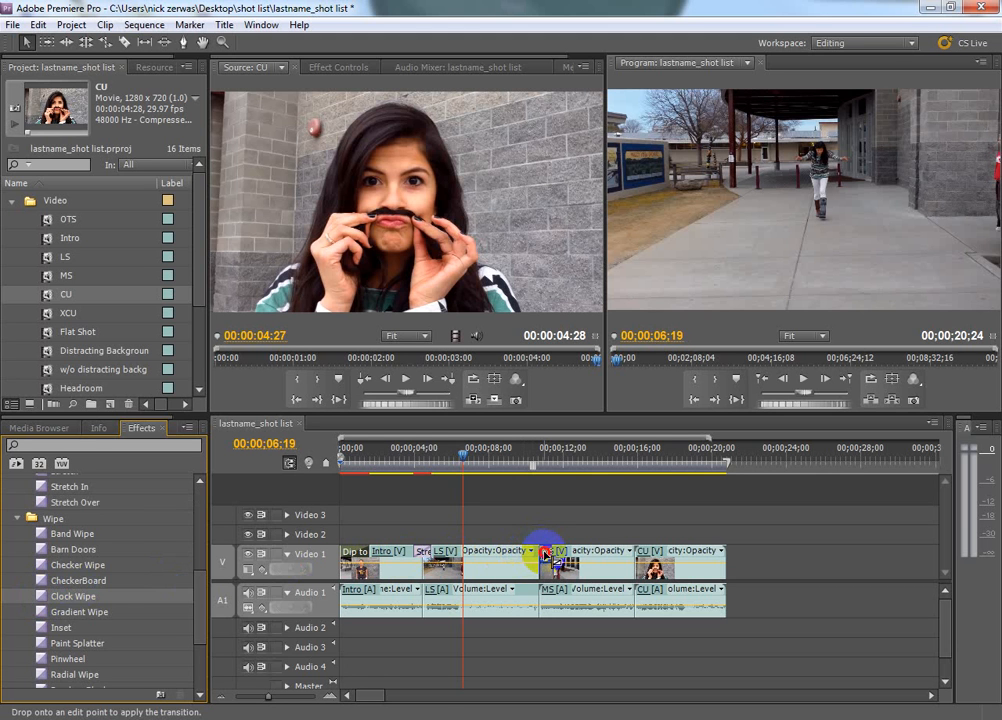
{"action": "left_click_drag", "start_coordinate": [543, 553], "coordinate": [540, 553]}
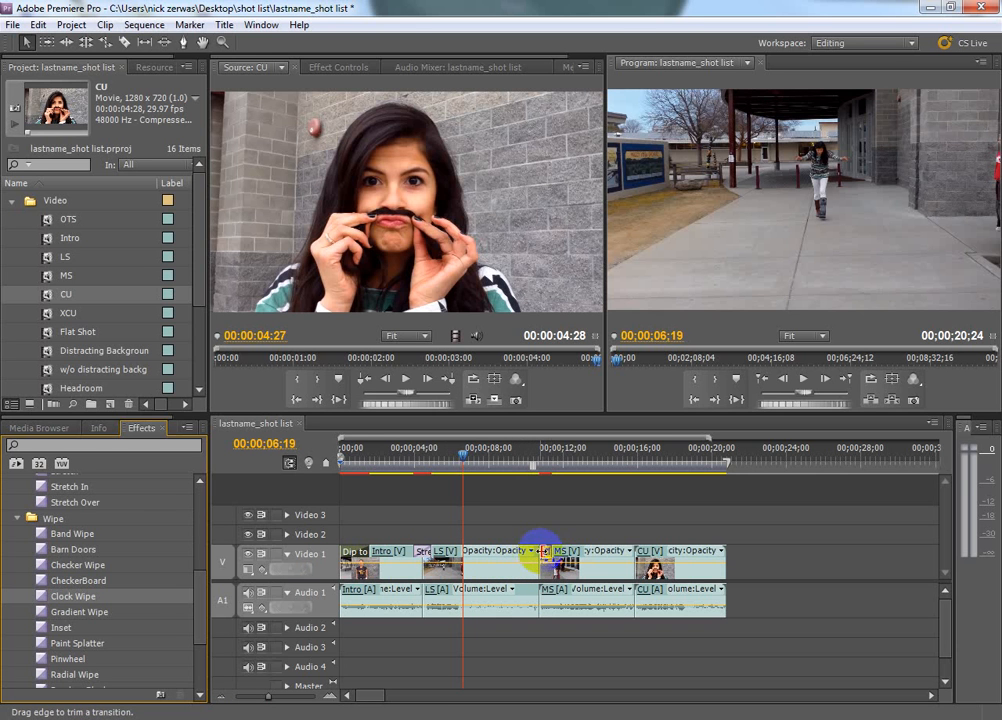
- Play back the sequence from 00;00;09;15 to preview the Clock Wipe between the LS and MS clips
{"action": "key", "text": "space"}
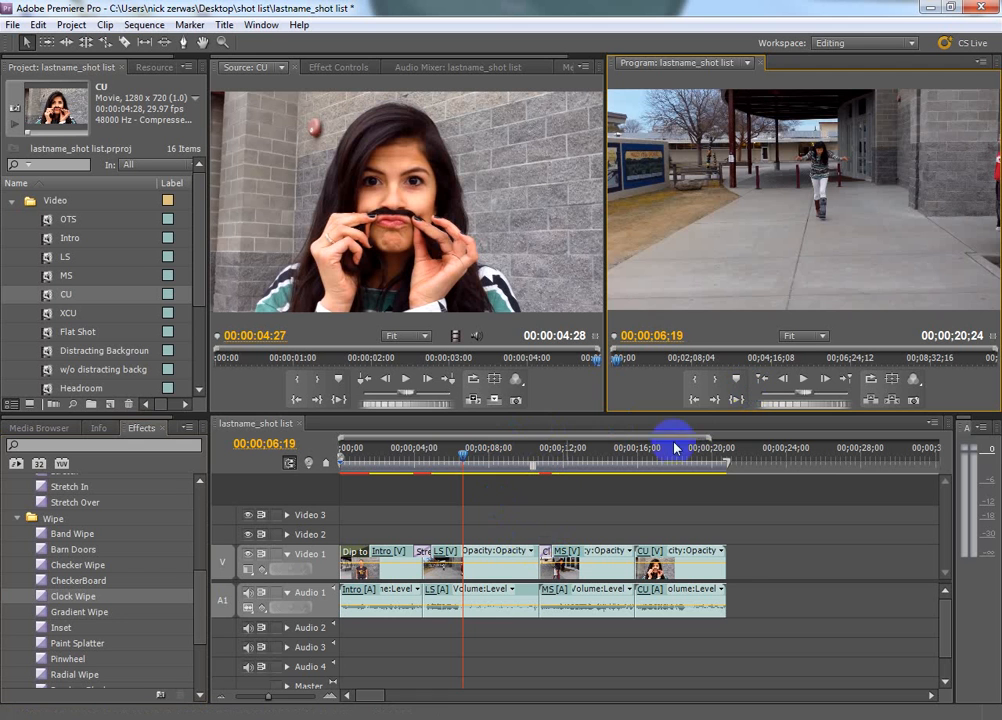
{"action": "left_click_drag", "start_coordinate": [463, 454], "coordinate": [518, 454]}
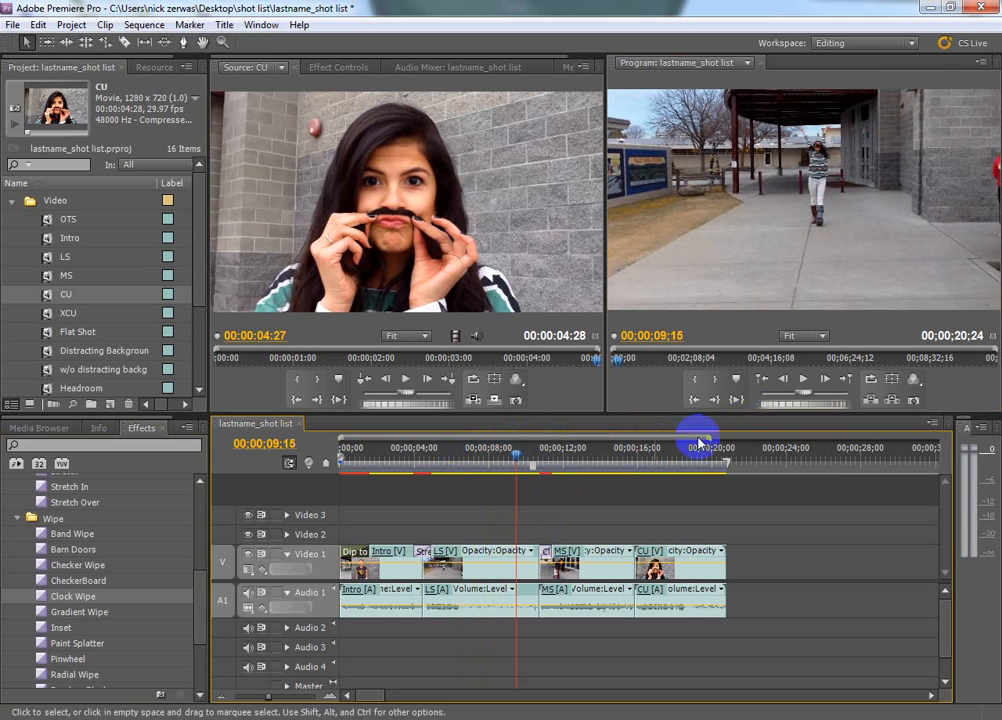
{"action": "left_click", "coordinate": [805, 381]}
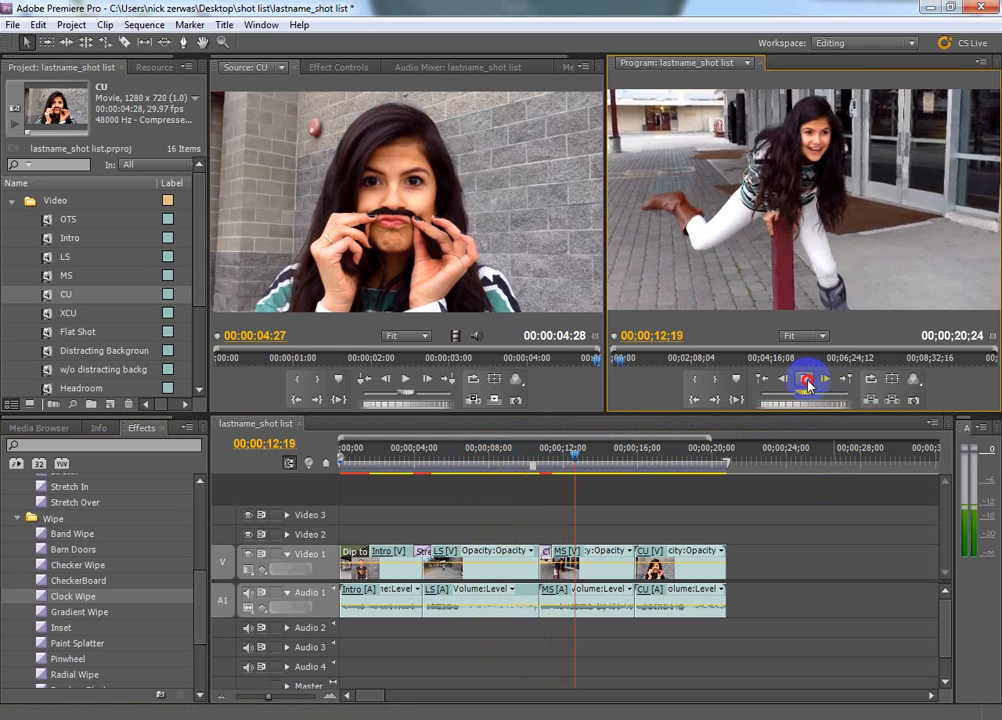
{"action": "left_click", "coordinate": [804, 378]}
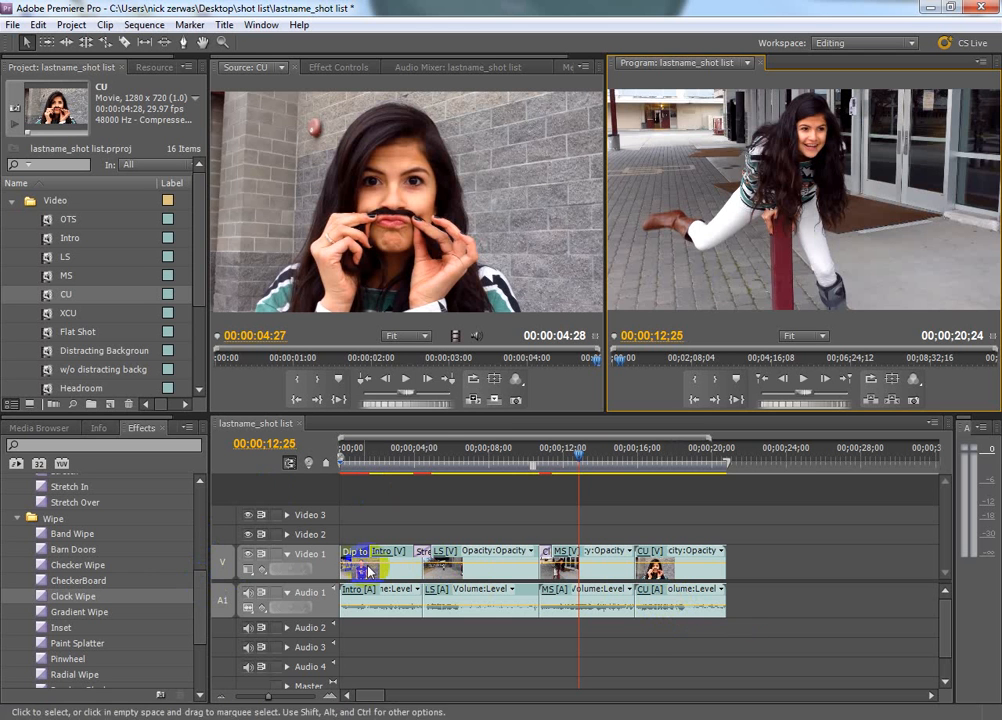
- Apply the Dip to Black dissolve to the end of the CU clip on Video 1 and move the playhead to 00;00;19;25
{"action": "left_click_drag", "start_coordinate": [368, 571], "coordinate": [572, 578]}
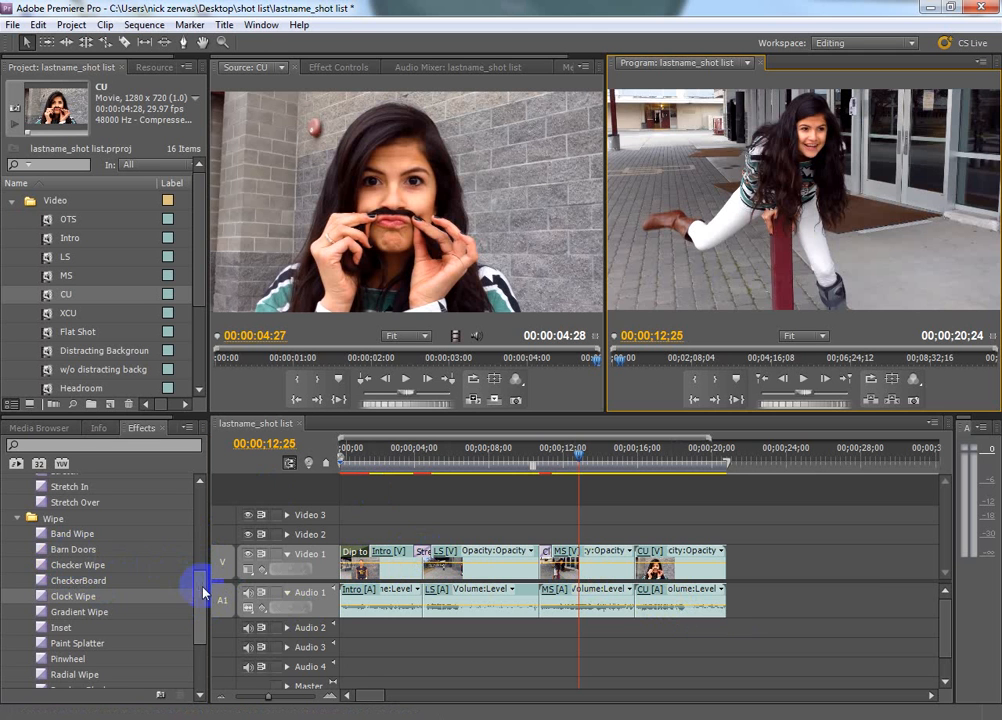
{"action": "left_click_drag", "start_coordinate": [203, 592], "coordinate": [203, 515]}
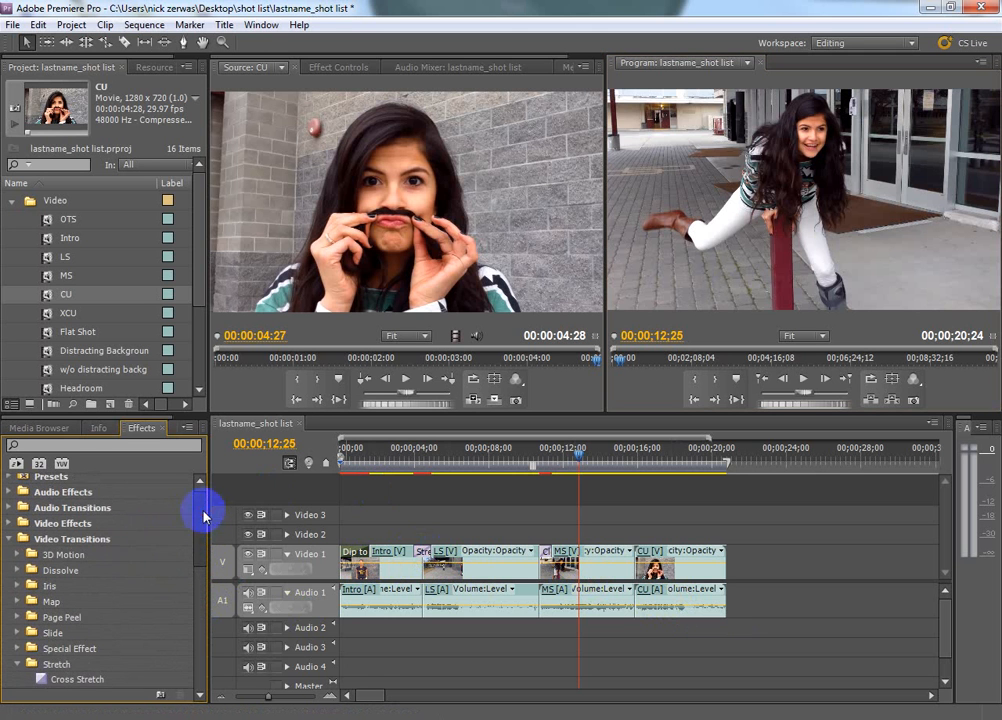
{"action": "left_click", "coordinate": [16, 571]}
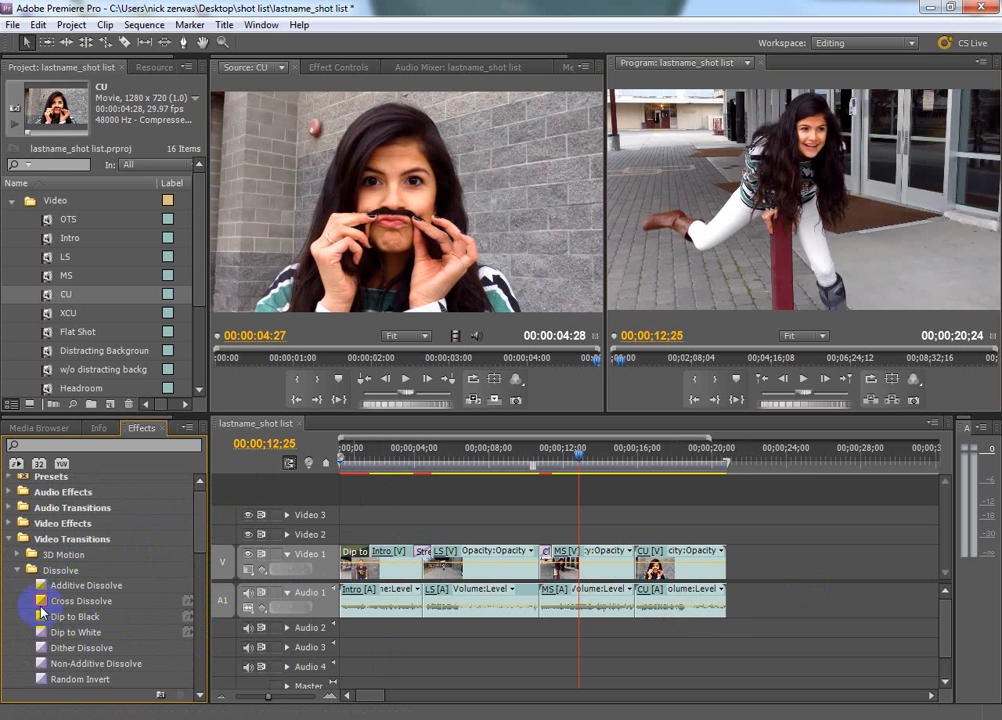
{"action": "left_click_drag", "start_coordinate": [40, 618], "coordinate": [716, 549]}
{"action": "left_click_drag", "start_coordinate": [578, 455], "coordinate": [708, 452]}
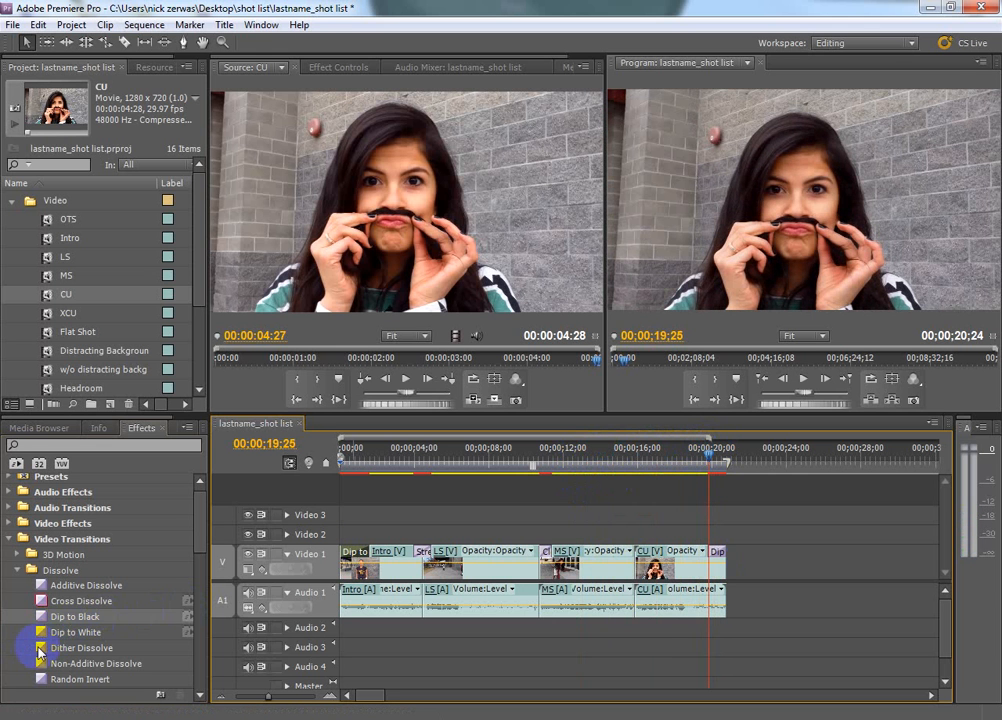
- Apply the Cross Dissolve transition to the start of the CU clip, at its cut with the MS clip
{"action": "left_click", "coordinate": [40, 651]}
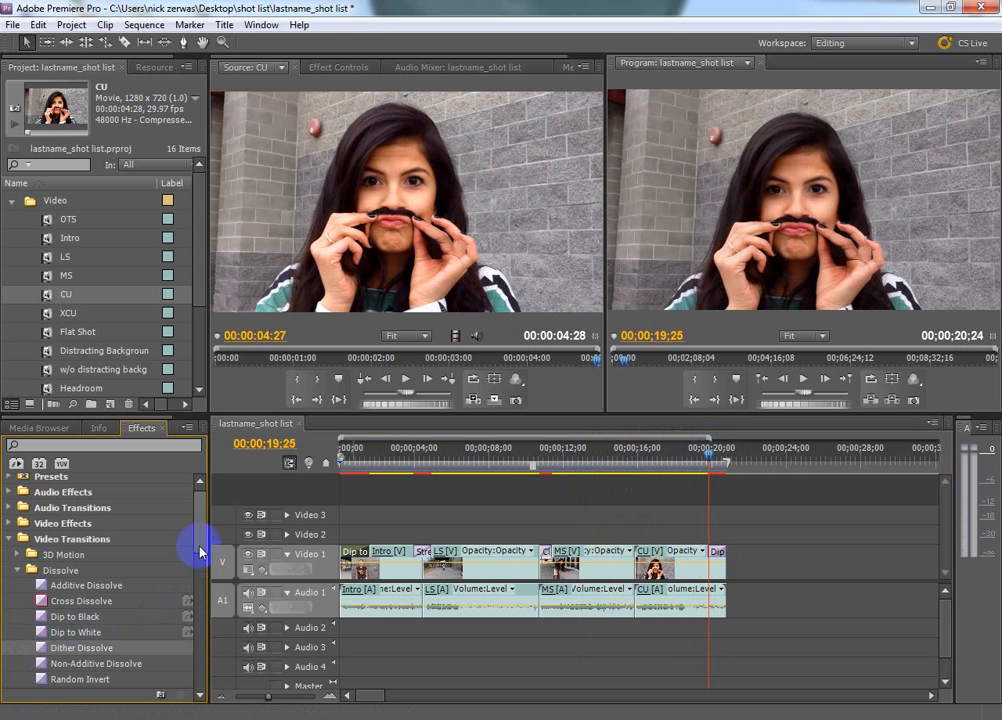
{"action": "scroll", "coordinate": [200, 551], "scroll_direction": "down", "scroll_amount": 1}
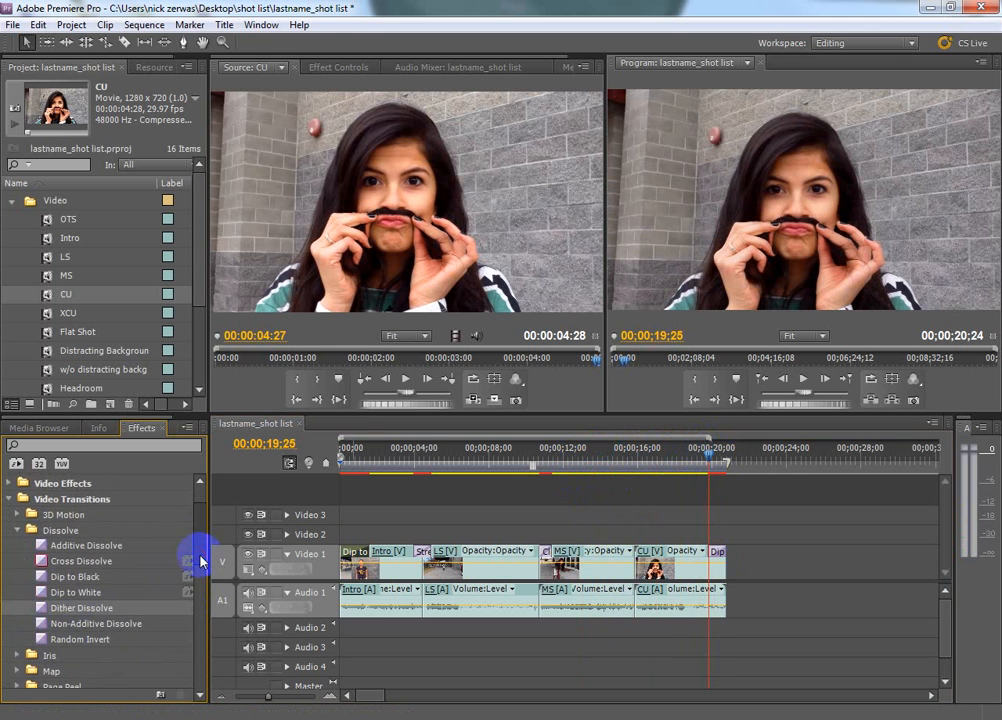
{"action": "left_click_drag", "start_coordinate": [80, 558], "coordinate": [631, 556]}
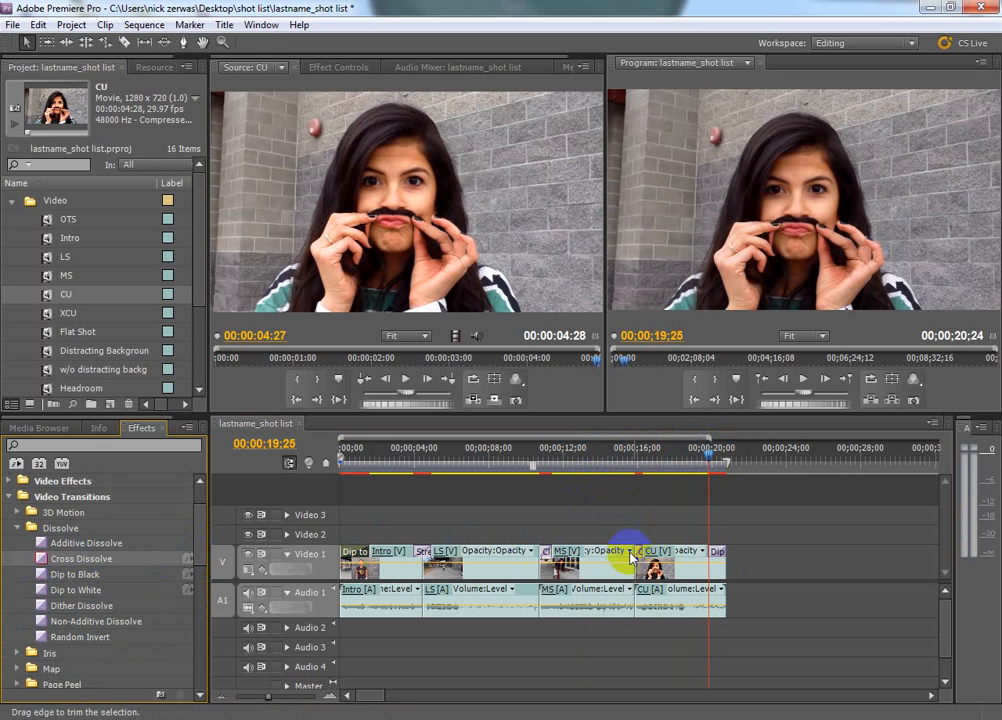
- Play back the sequence from shortly before the MS-to-CU cut to preview the Cross Dissolve, stopping at 00;00;17;16
{"action": "left_click_drag", "start_coordinate": [708, 452], "coordinate": [609, 458]}
{"action": "left_click", "coordinate": [805, 380]}
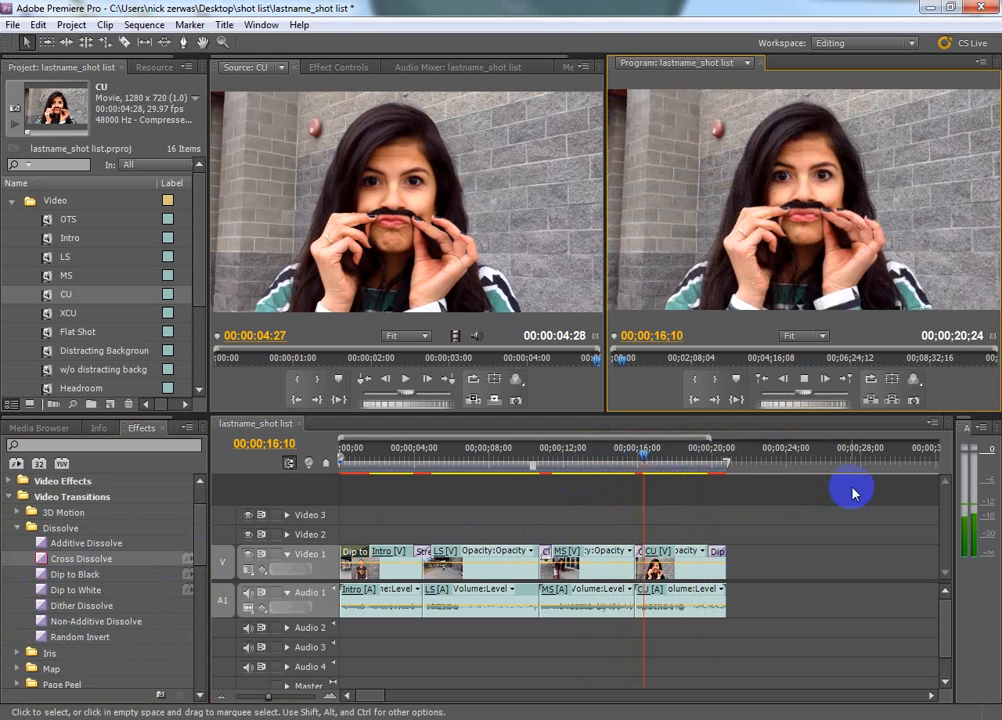
{"action": "left_click", "coordinate": [803, 380]}
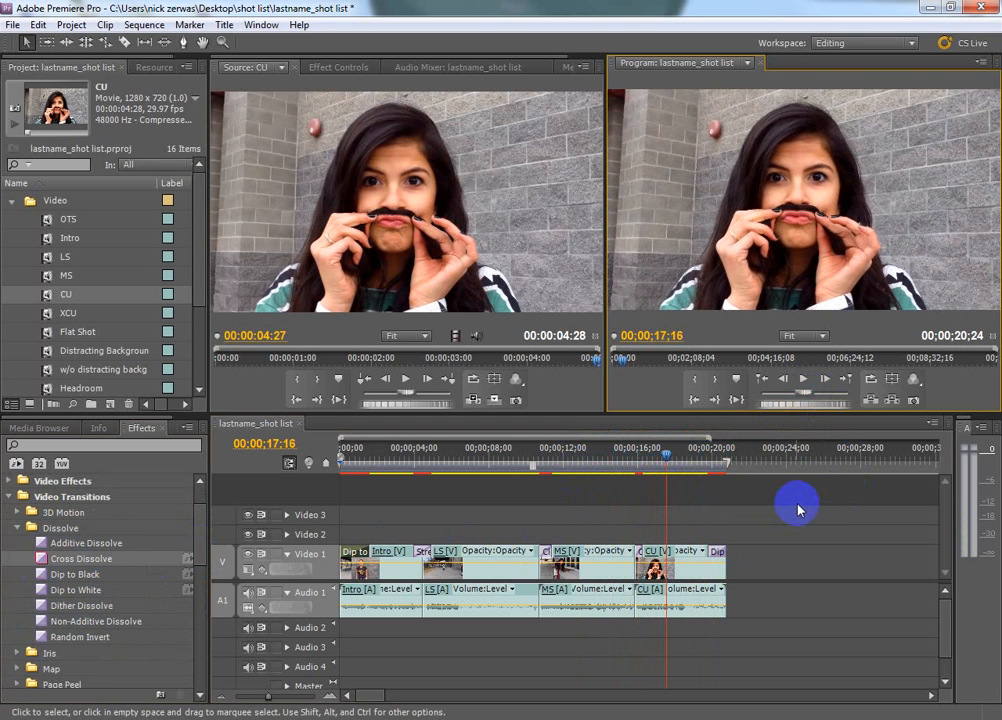